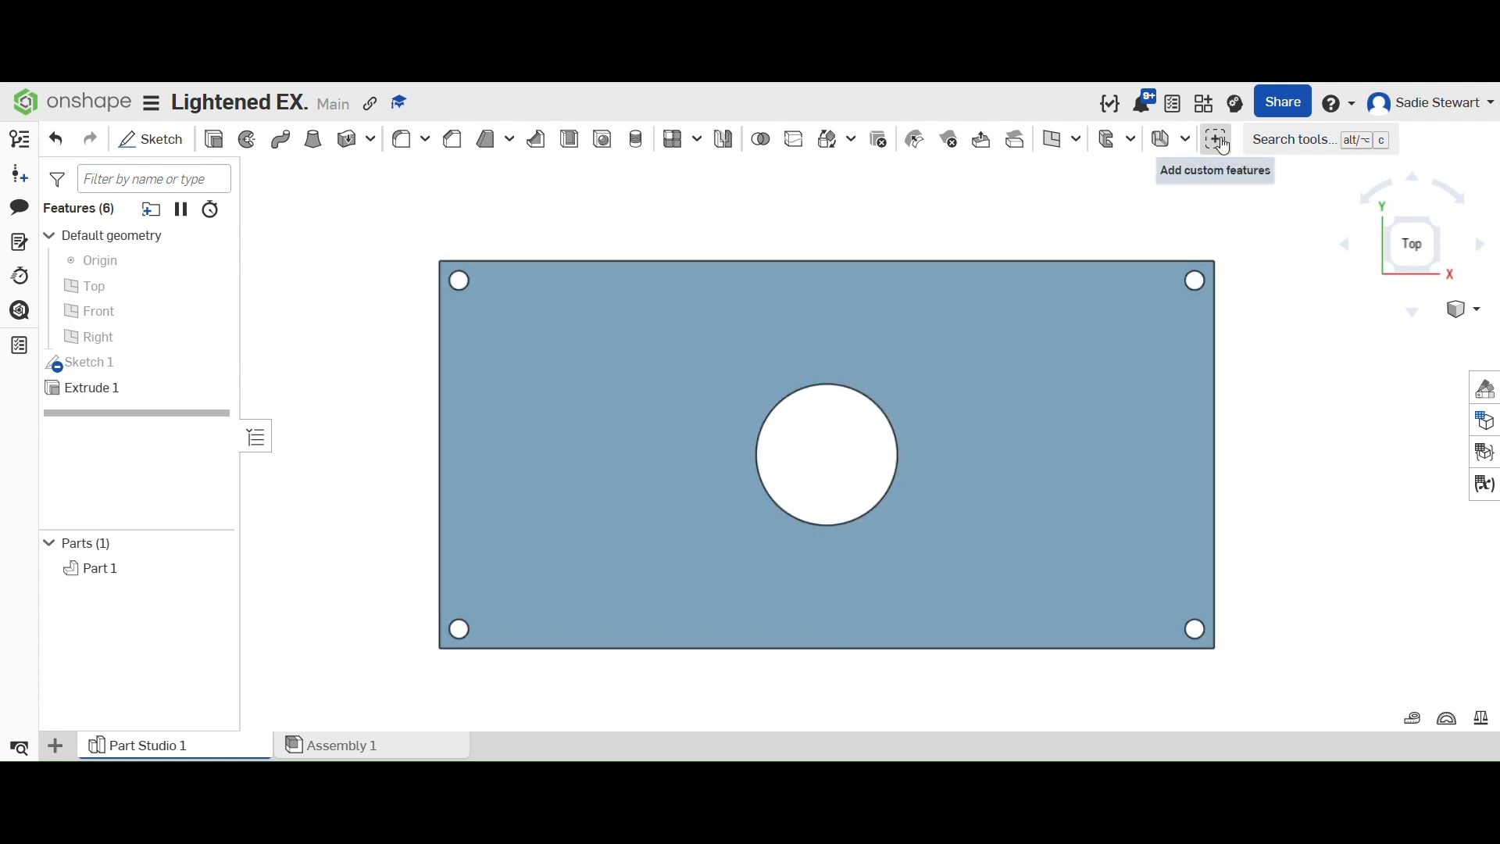
- Search the available tools for "light"
left_click(1265, 145)
left_click(1182, 204)
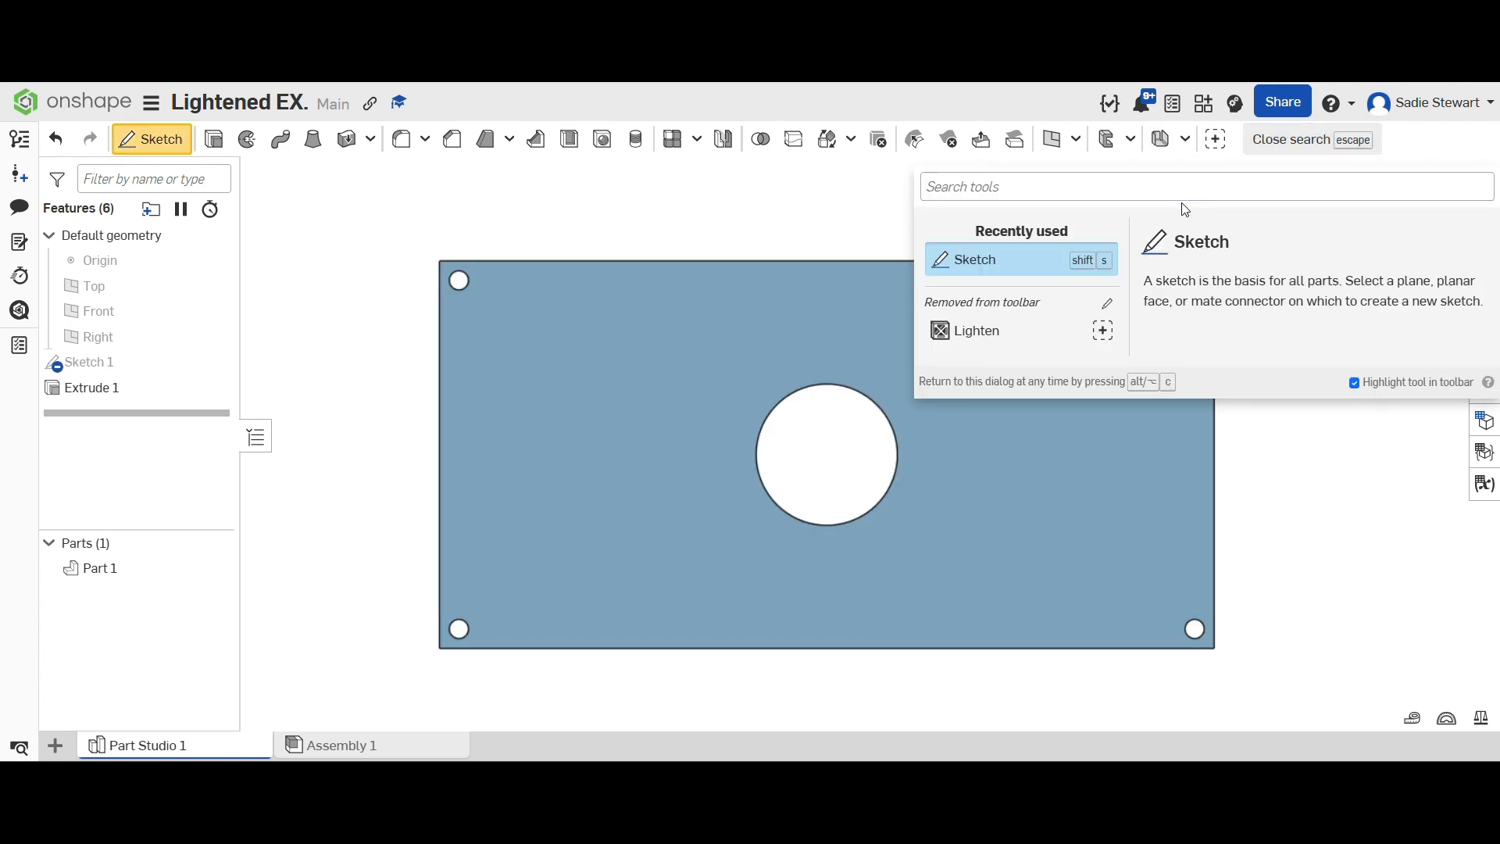
left_click(1165, 190)
type("light")
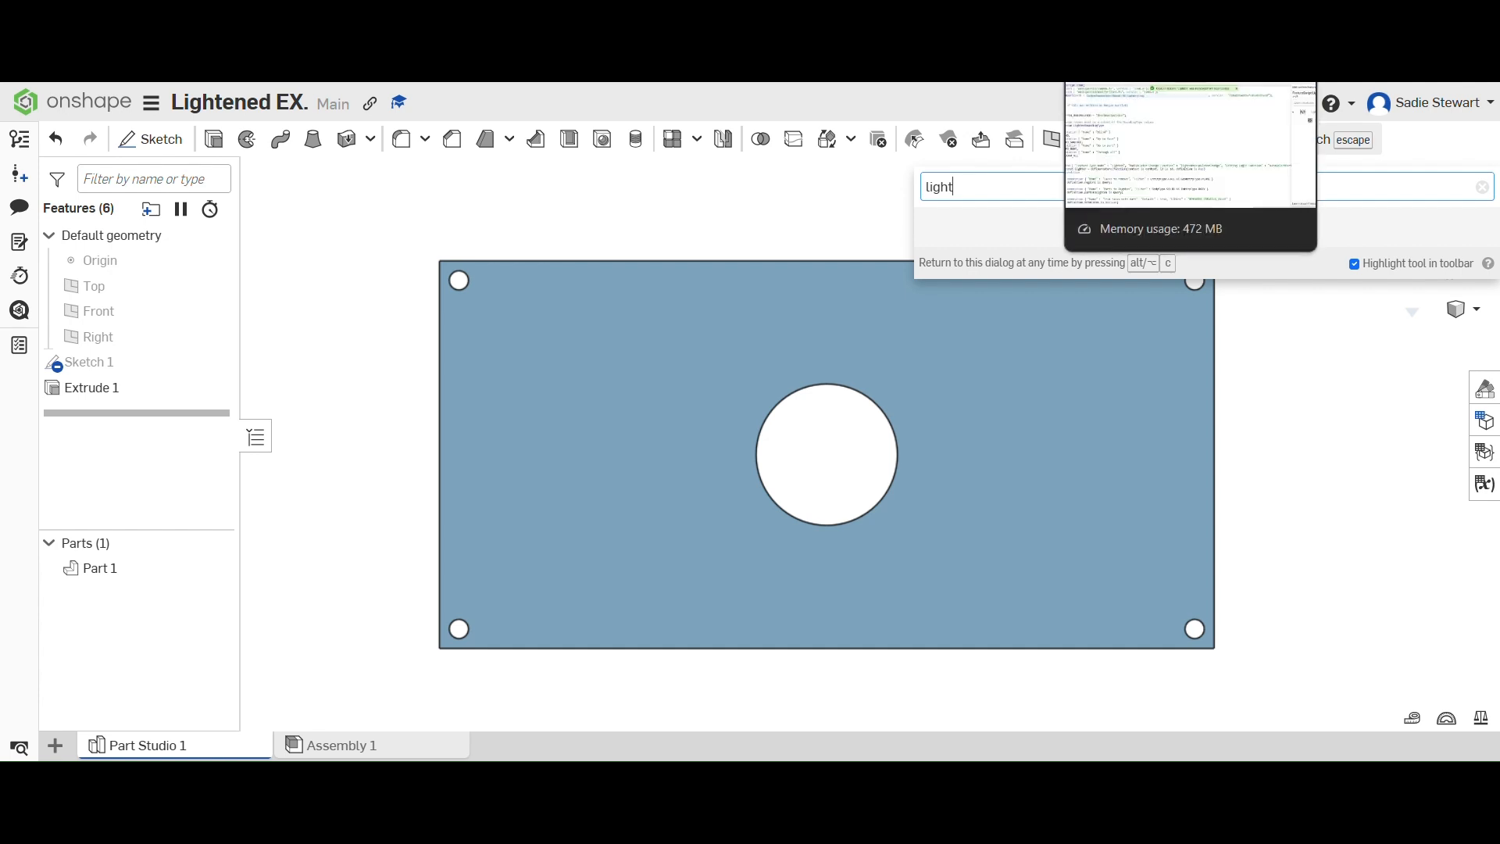
- Switch to the FeatureScript Lighten document and add its Lighten custom feature to the toolbar
left_click(1097, 82)
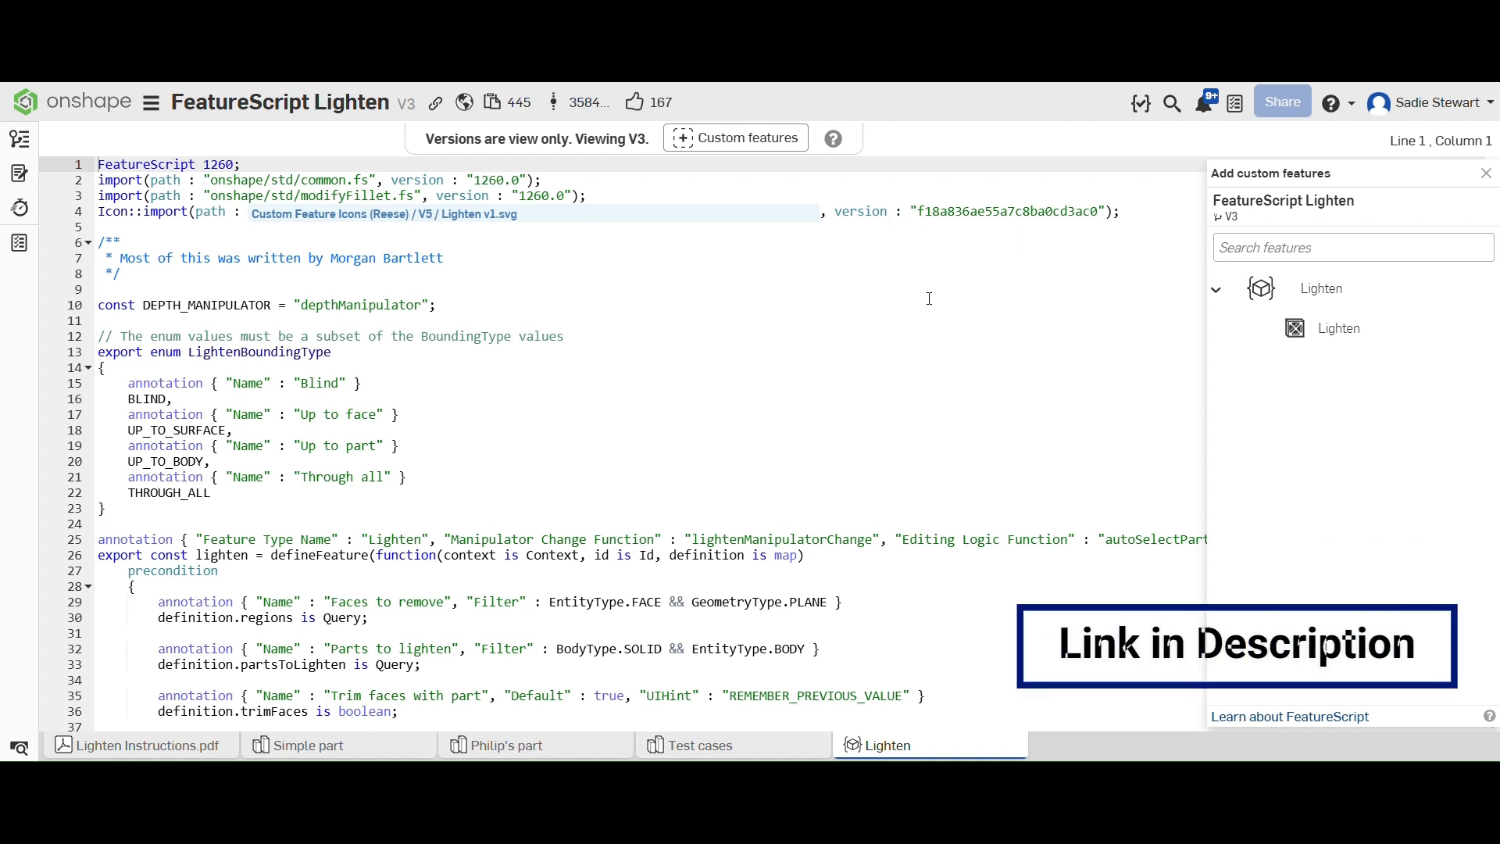
left_click(1485, 173)
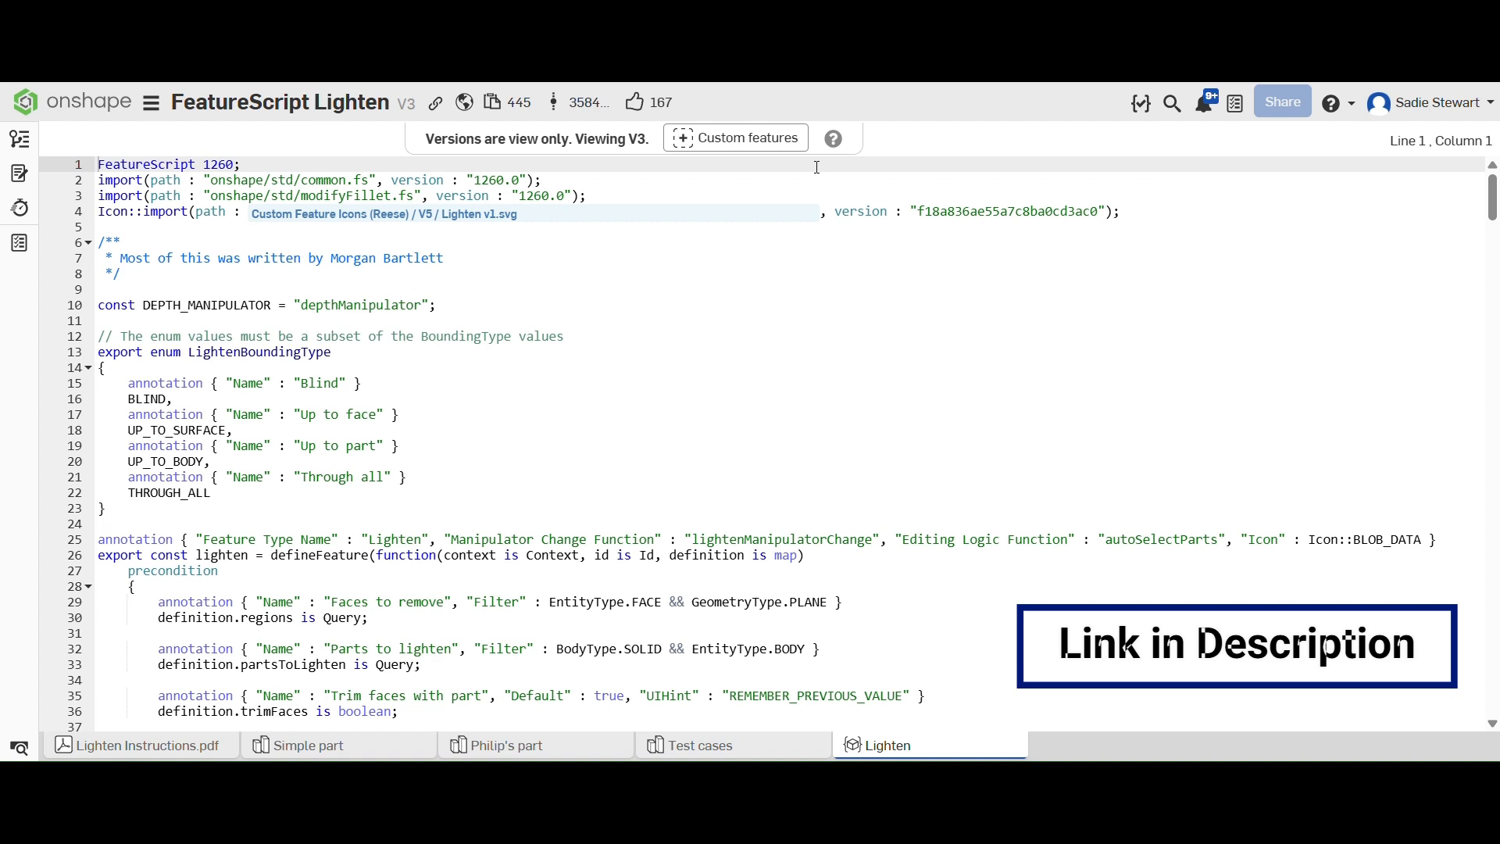
left_click(734, 140)
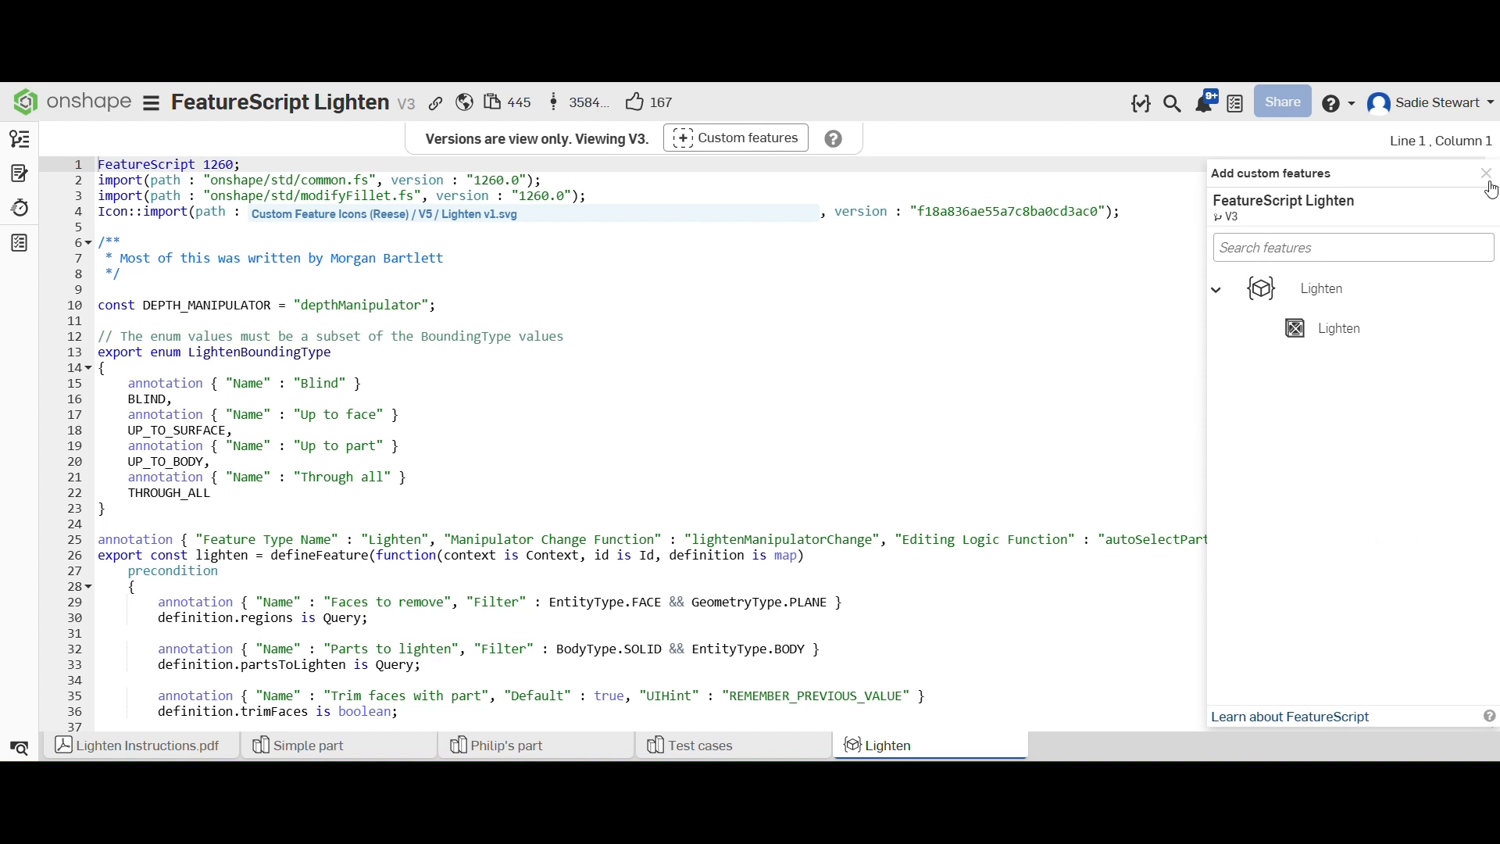
left_click(1322, 335)
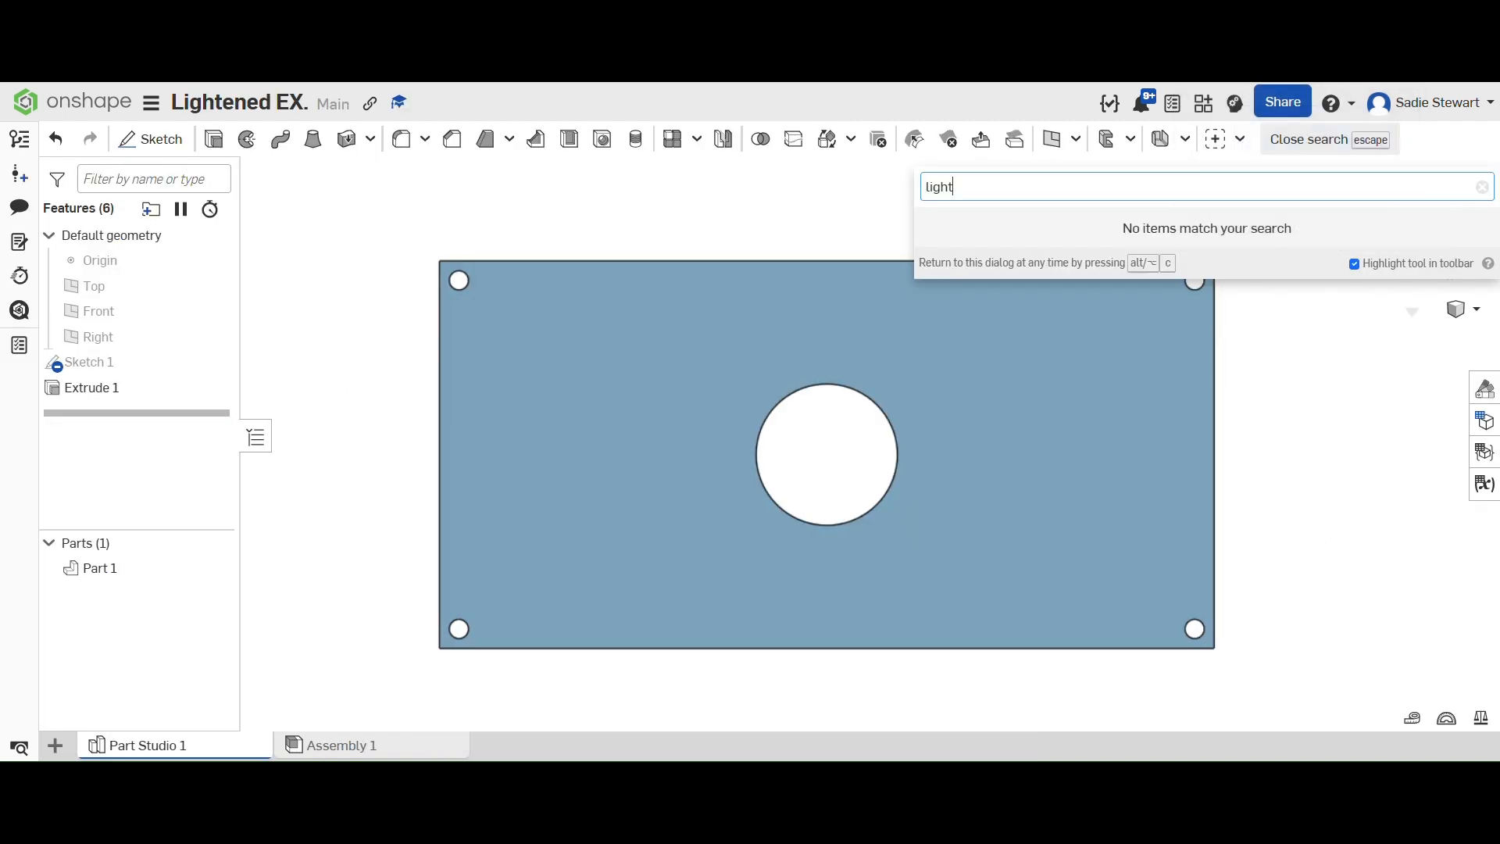
left_click(857, 218)
left_click(1326, 152)
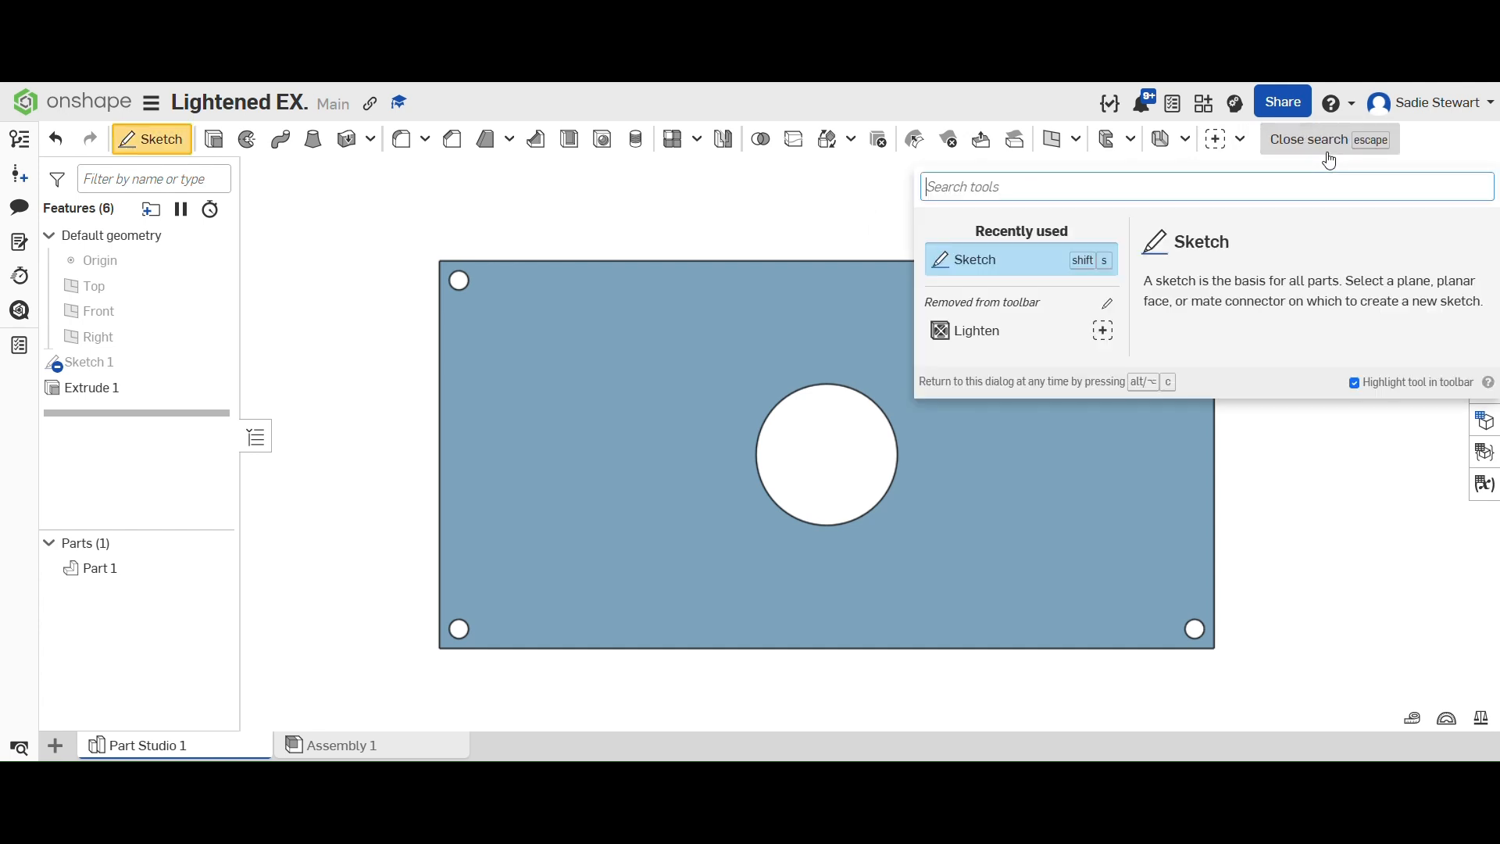
type("ligh")
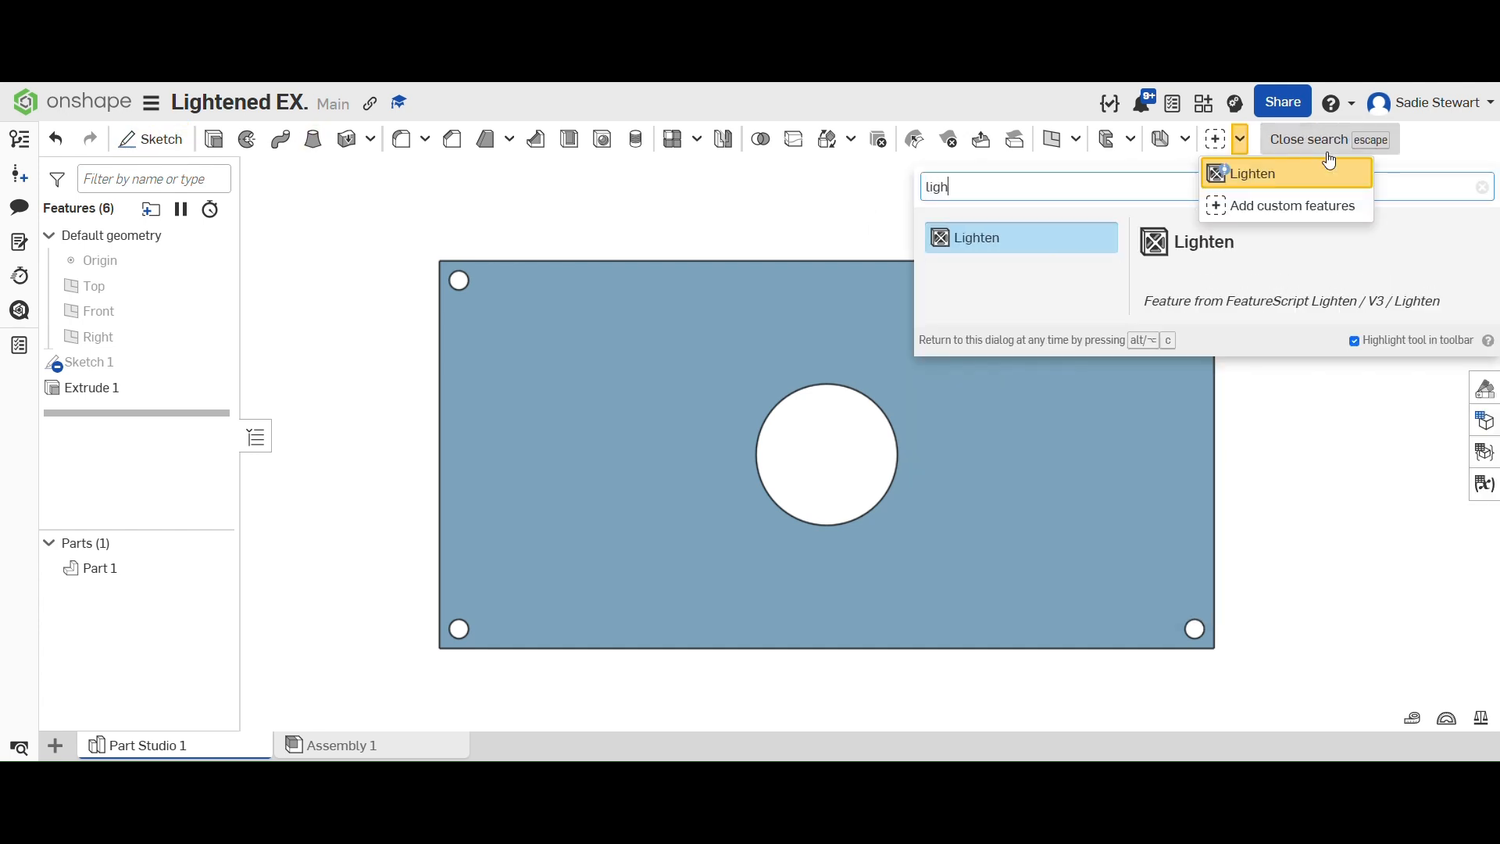
left_click(1016, 249)
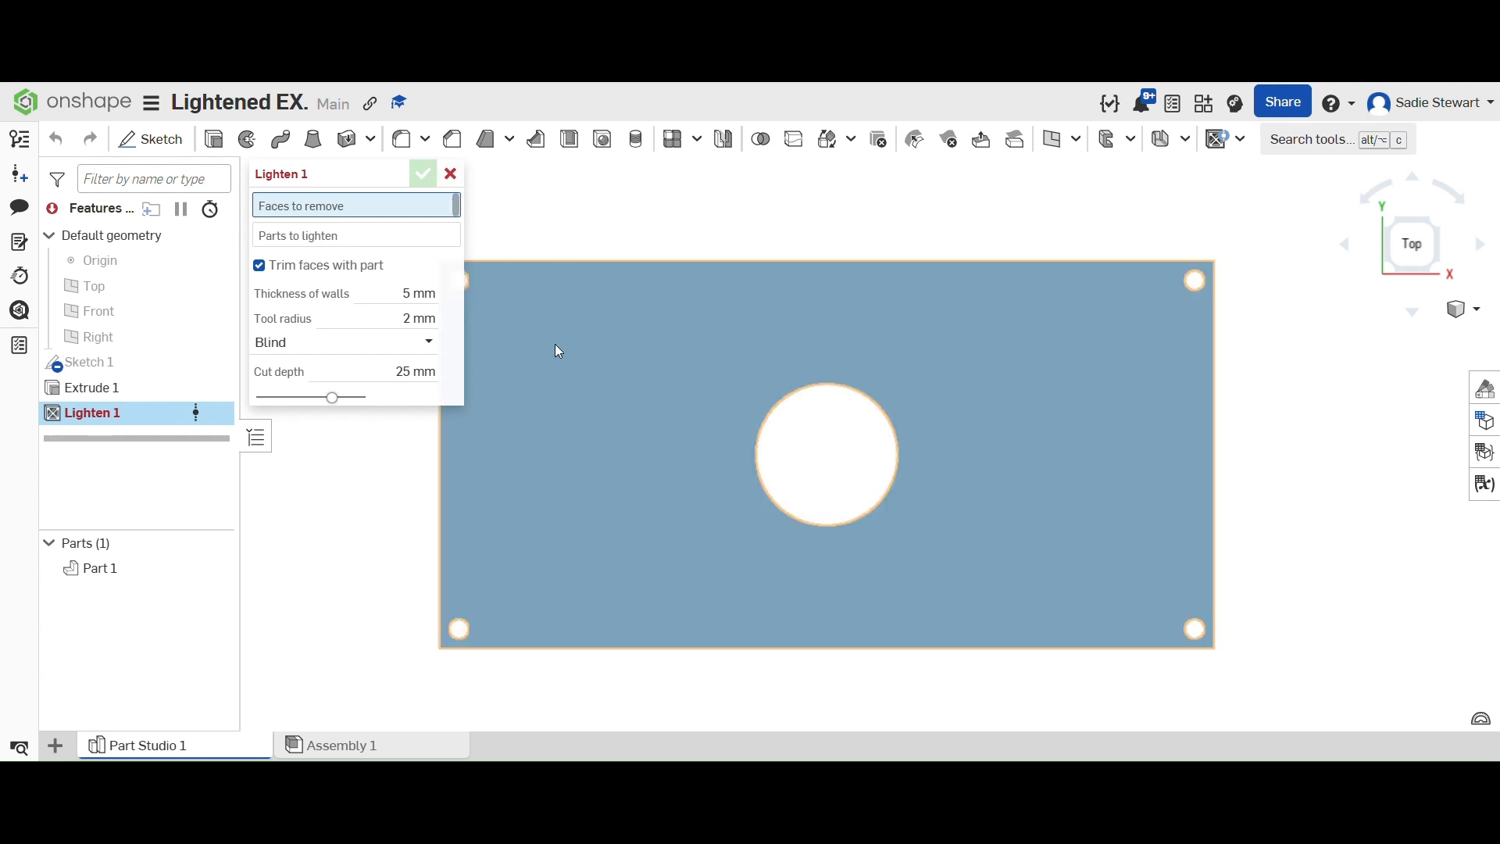
left_click(450, 175)
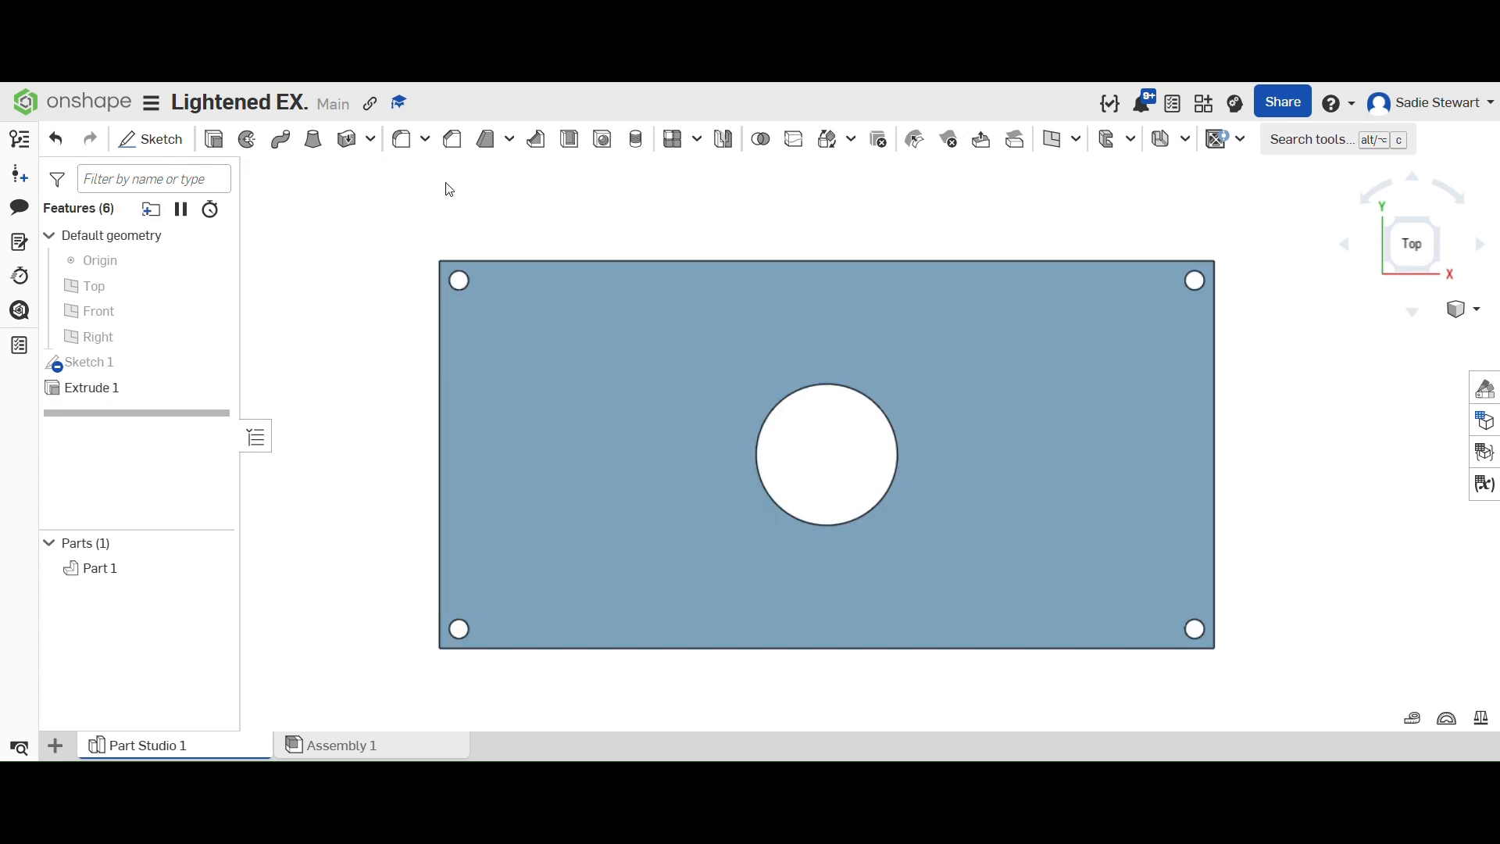
- Start a sketch on the plate's large face and offset its outer rectangle inward by 5 mm
left_click(539, 358)
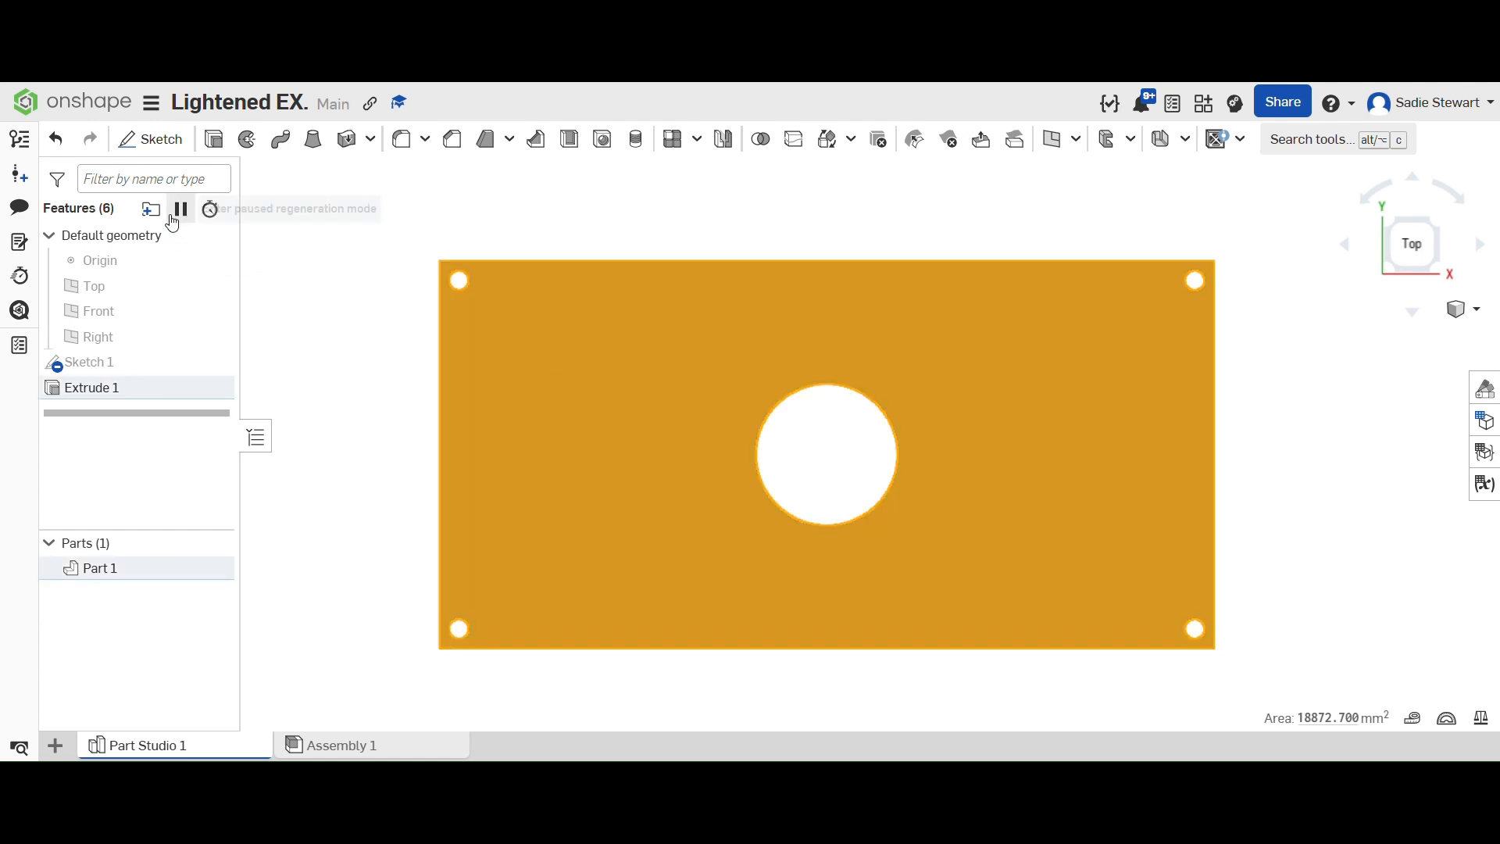
left_click(182, 141)
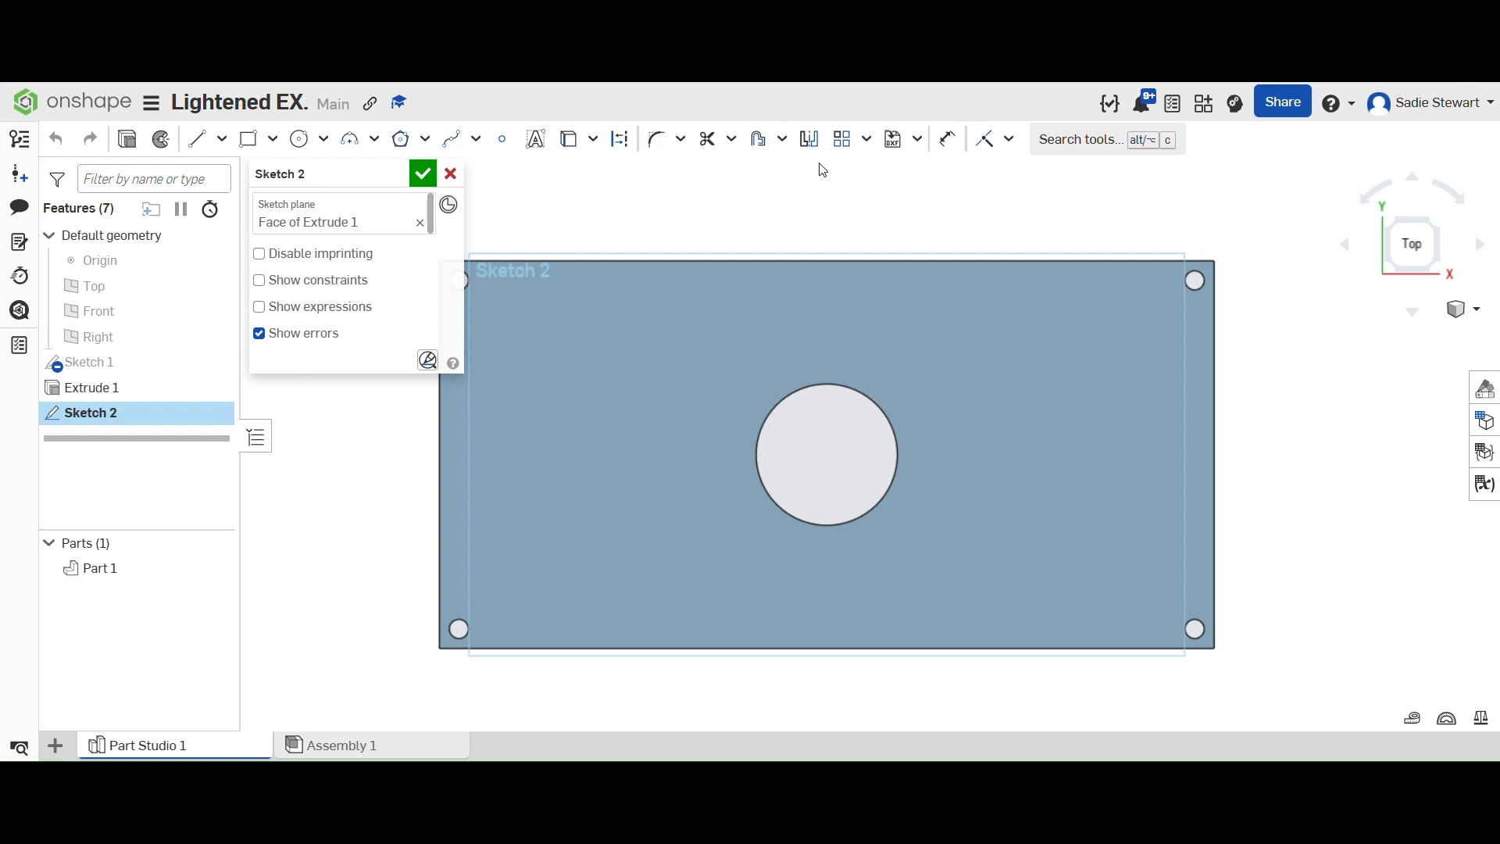
left_click(760, 142)
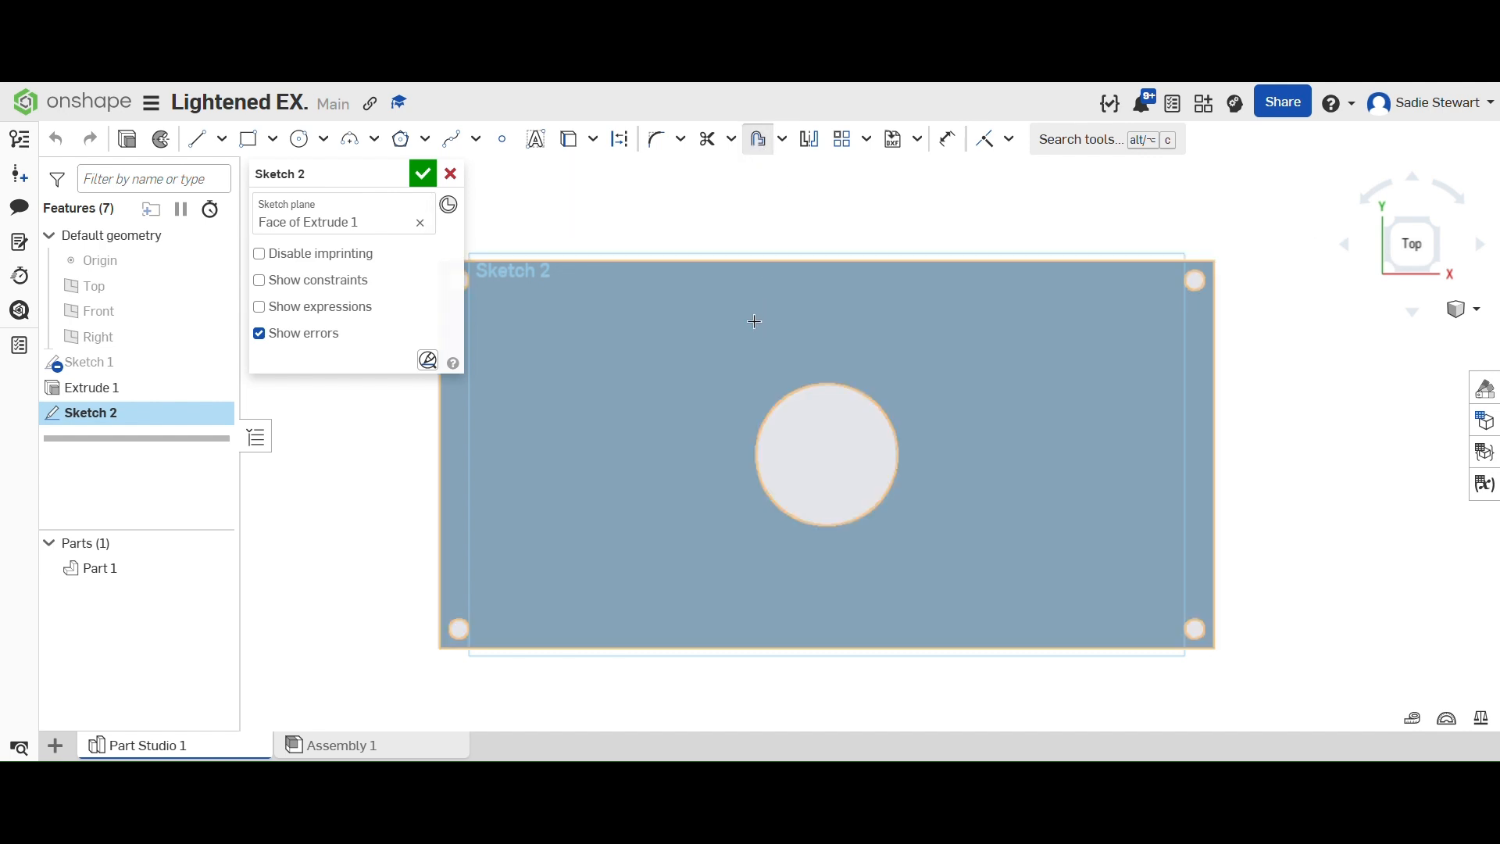
left_click(944, 455)
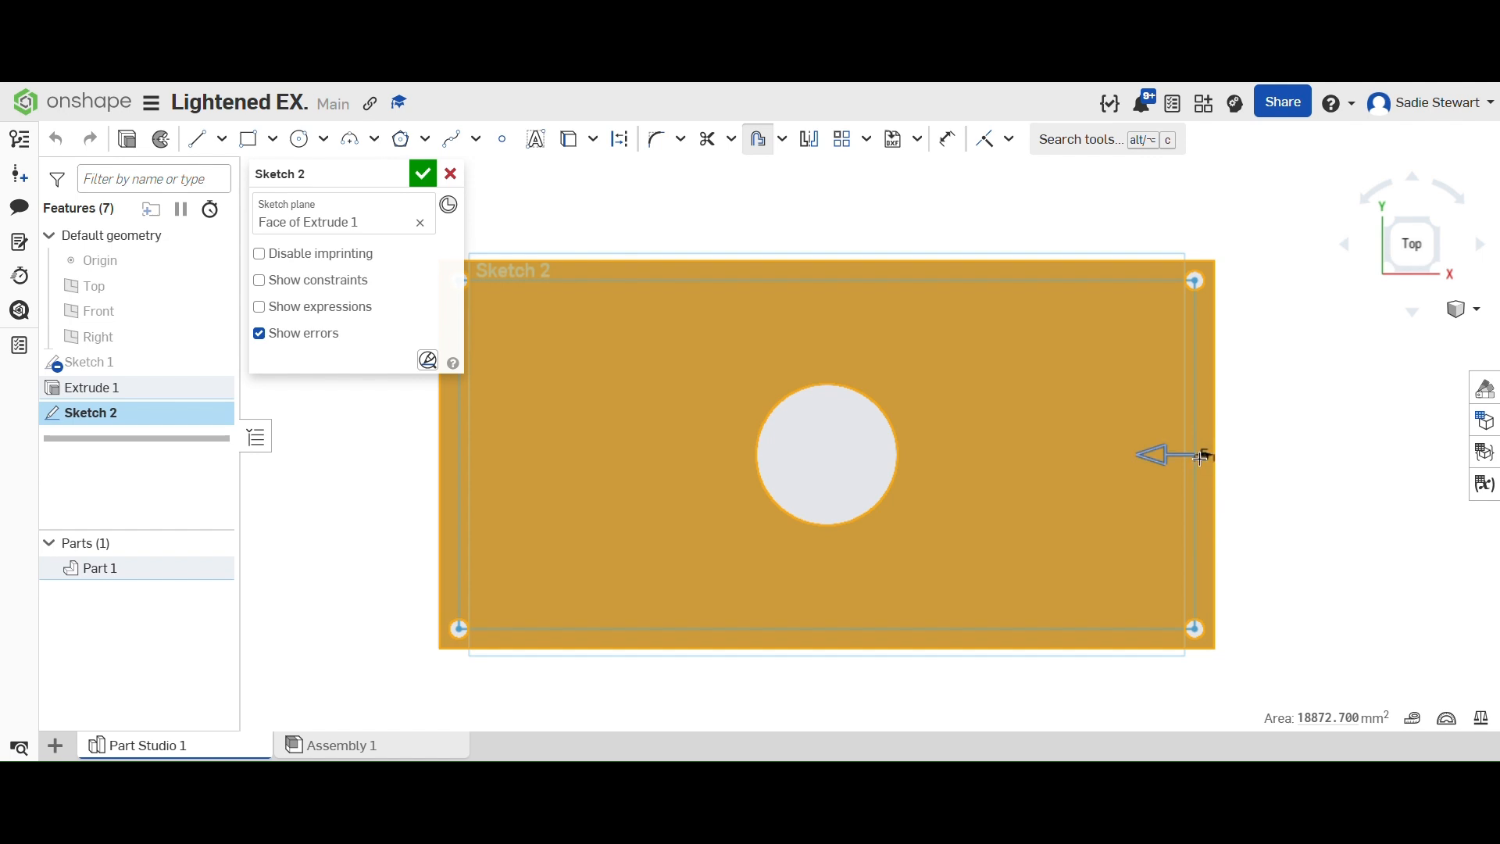
scroll(1176, 289, "up", 3)
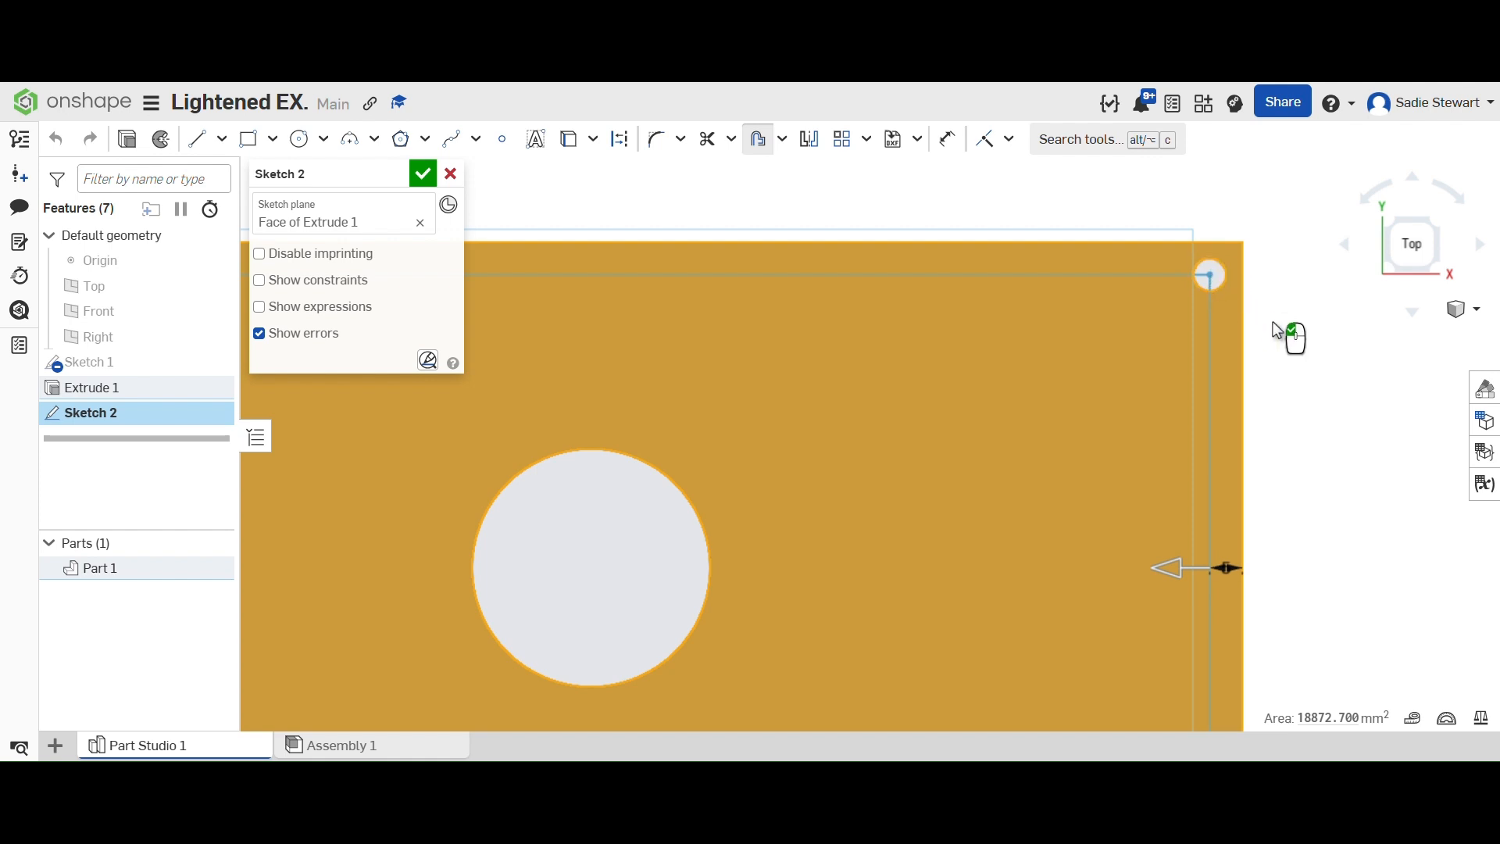
scroll(1276, 323, "down", 3)
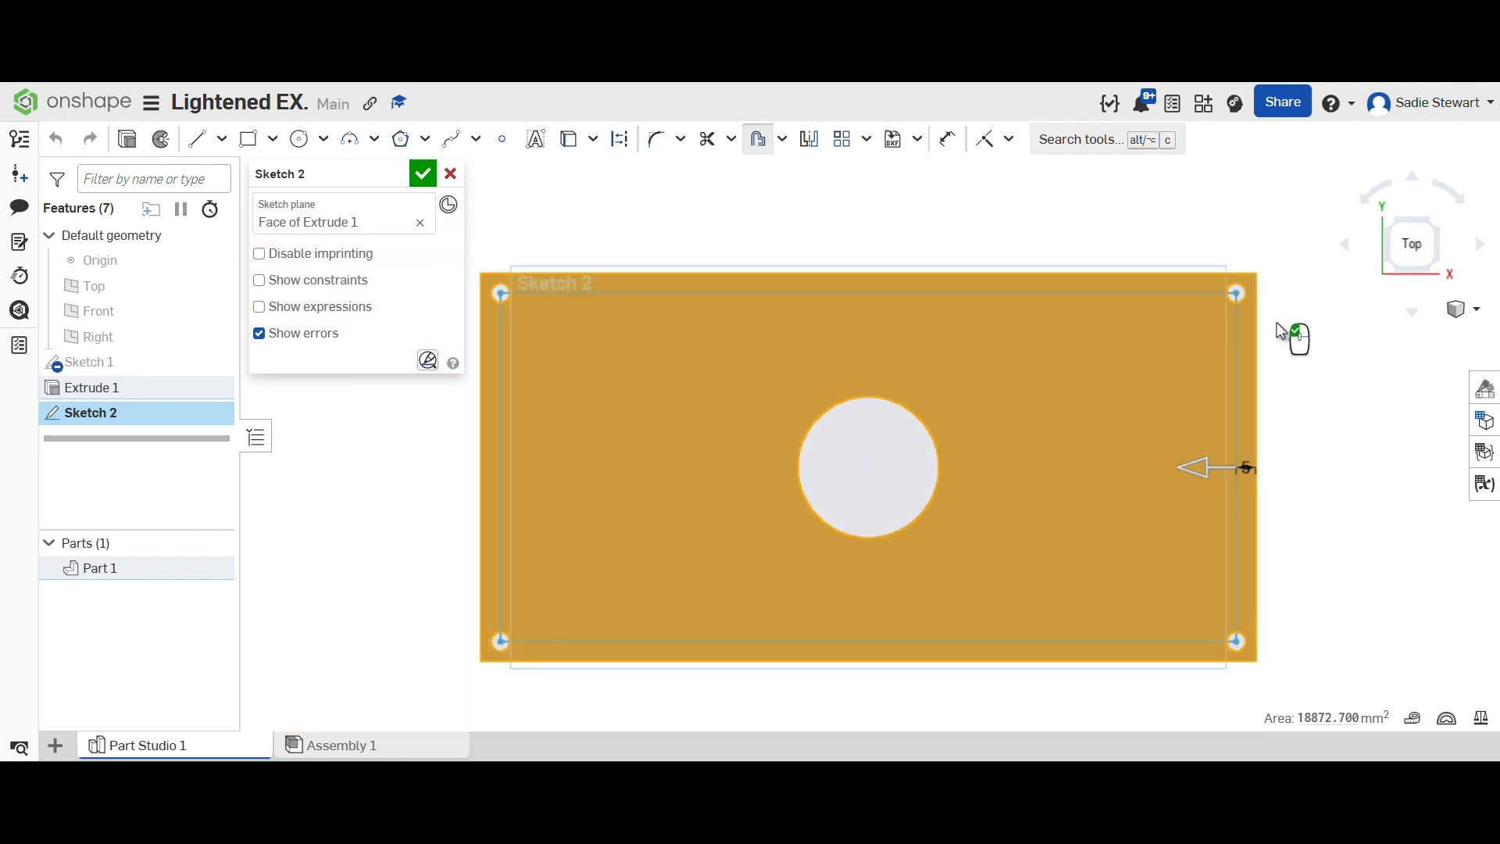
left_click(1332, 319)
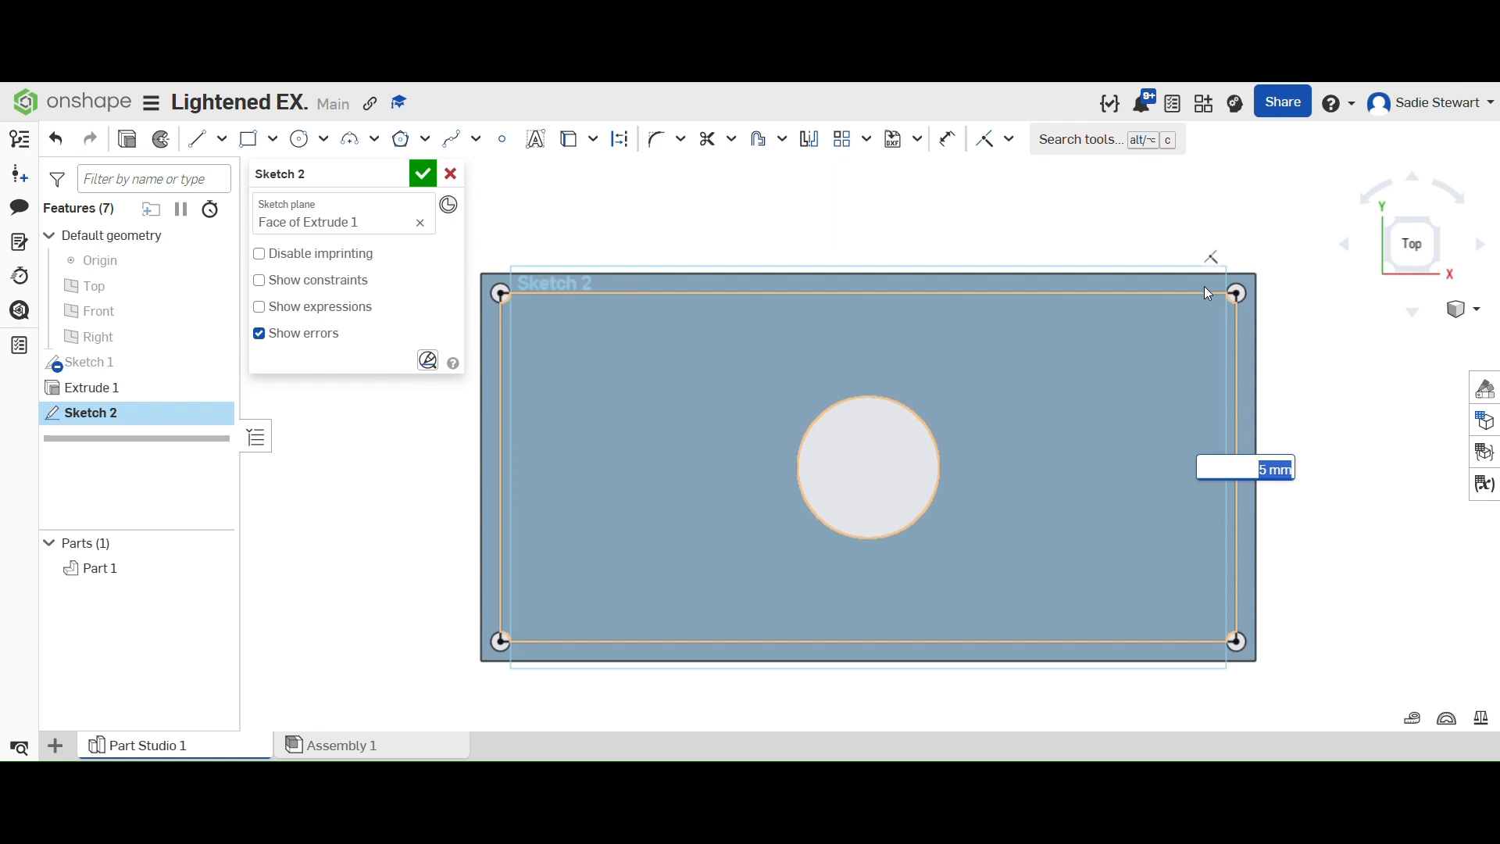
- Draw lines from the four corners of the offset rectangle to the centre of the large hole
left_click(197, 139)
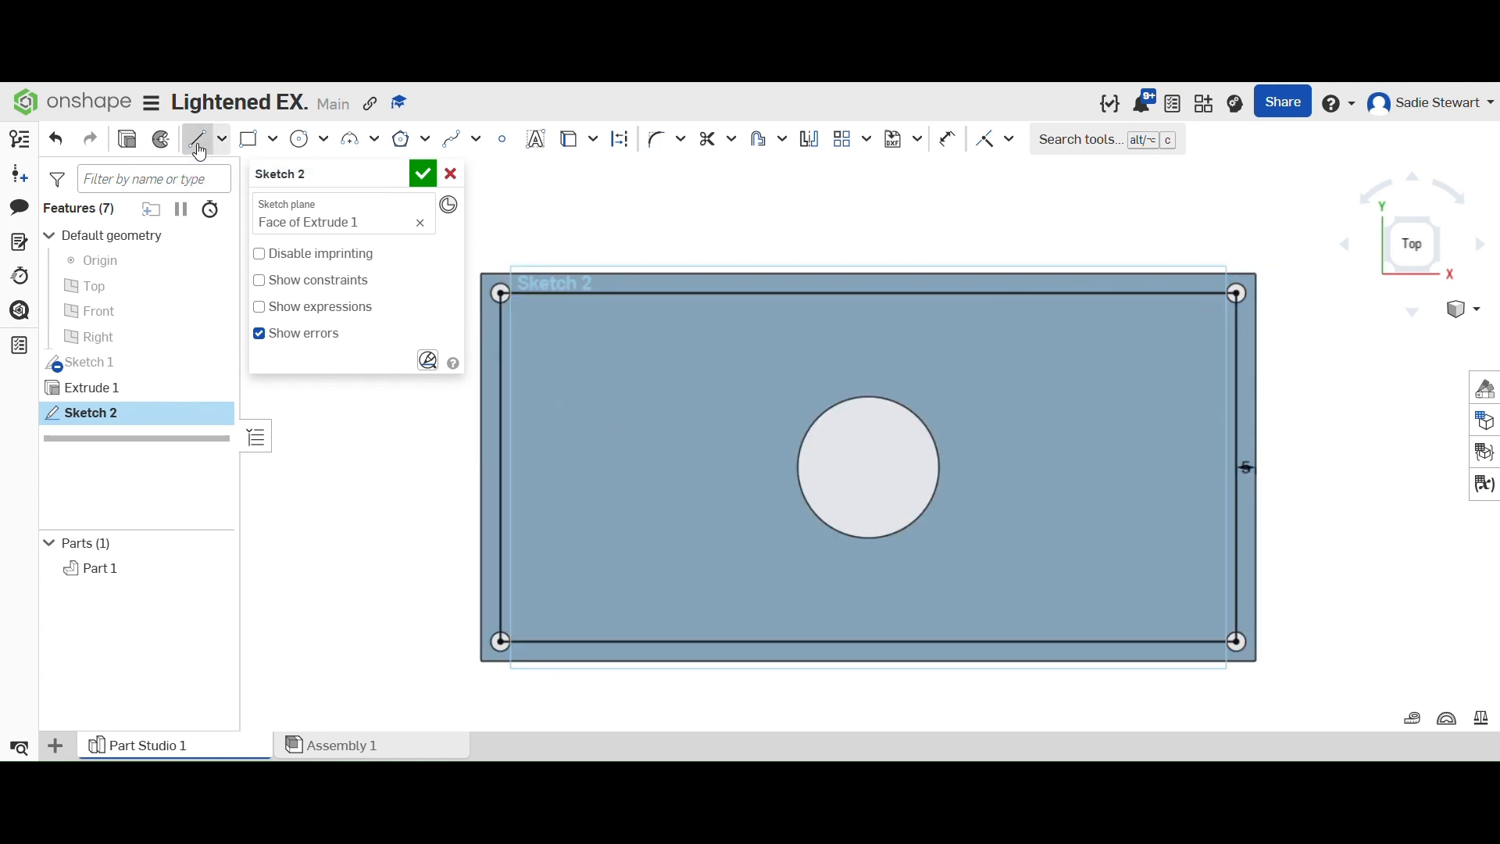
left_click(500, 294)
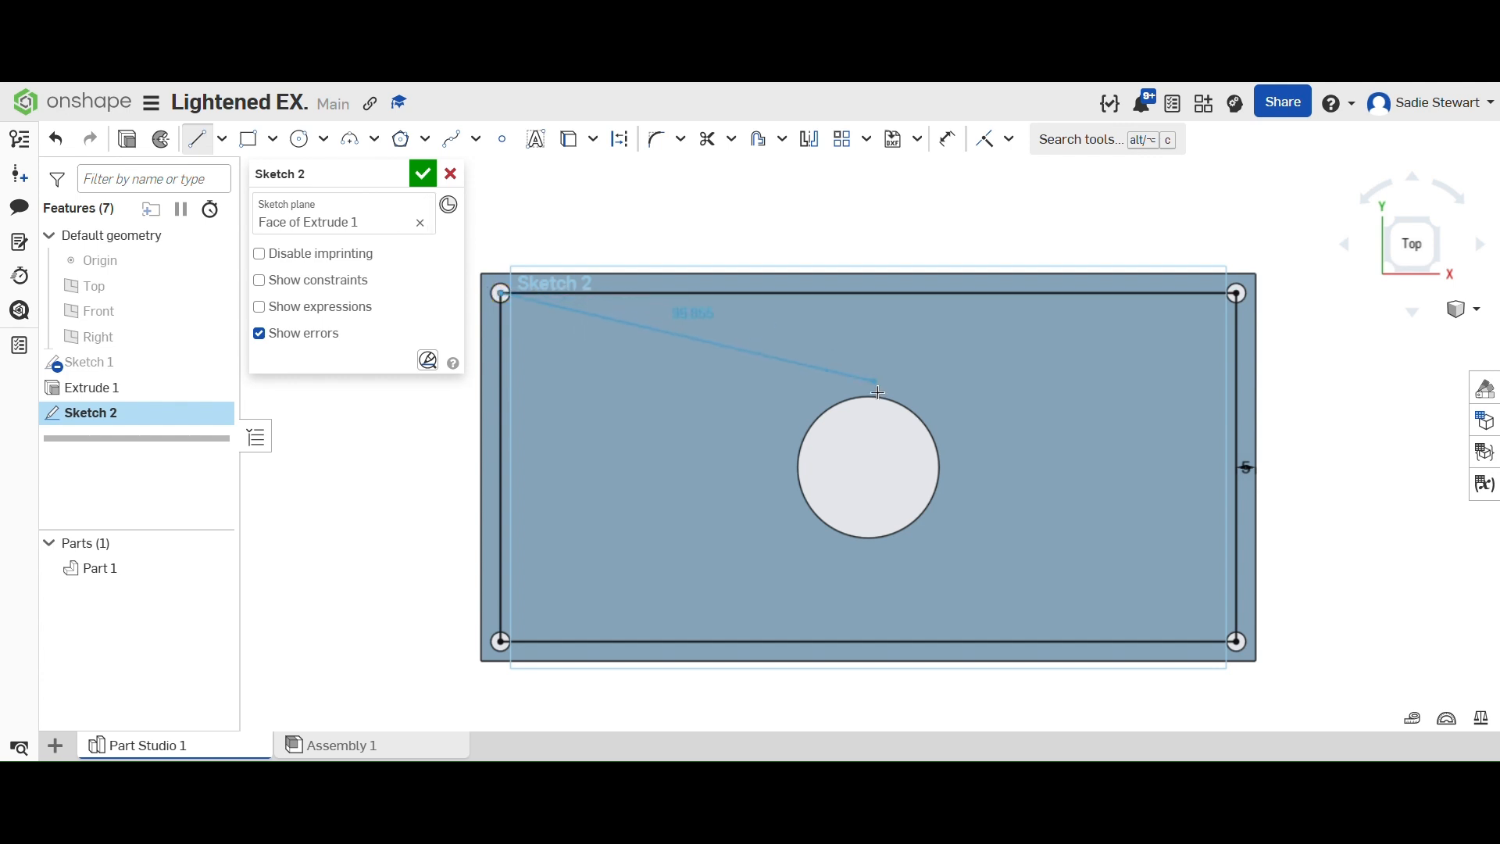
left_click(868, 468)
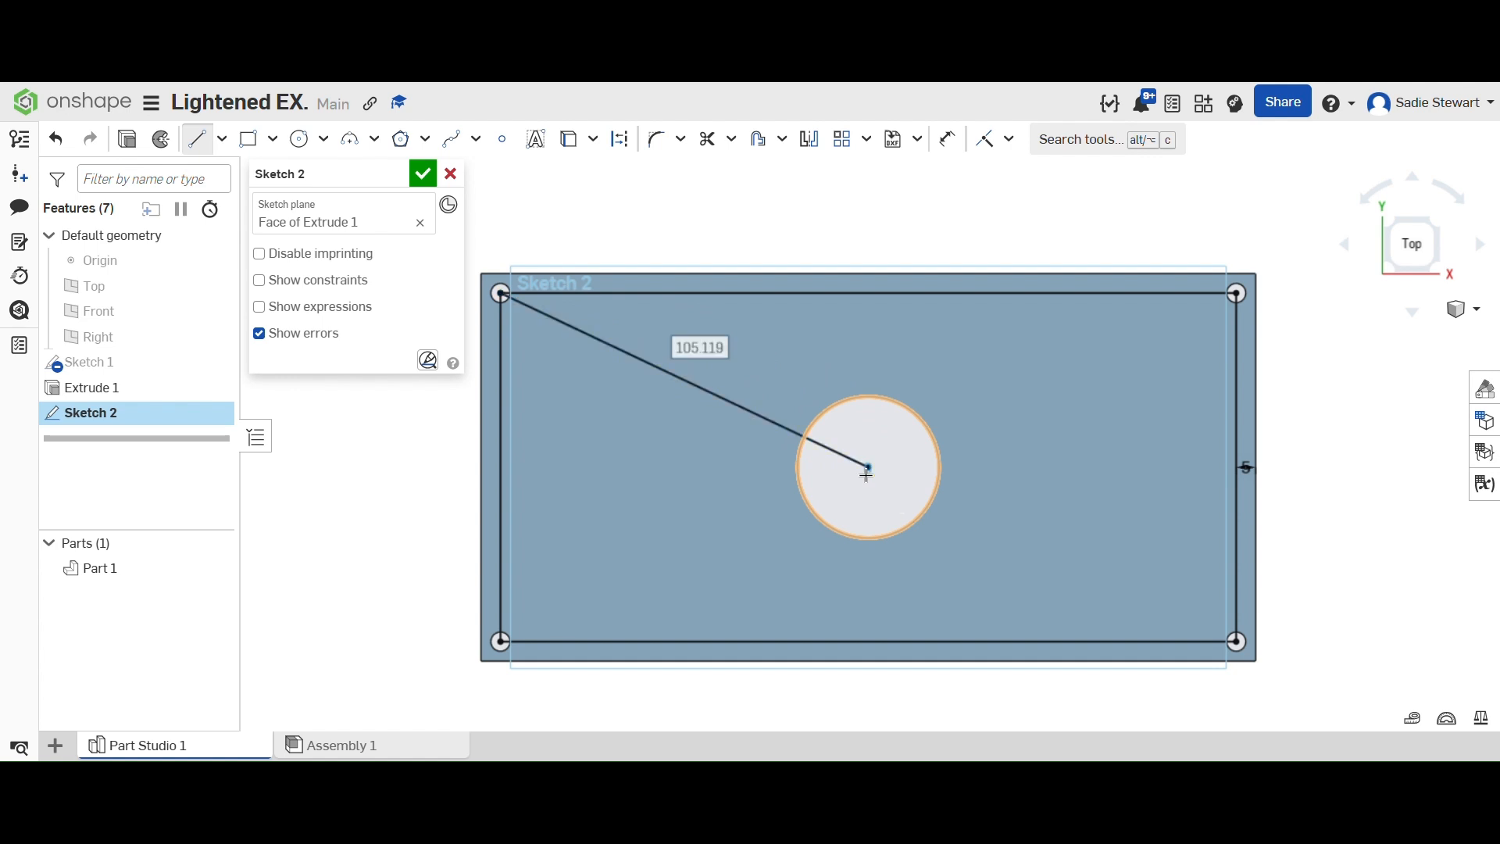
left_click(1236, 293)
left_click(869, 469)
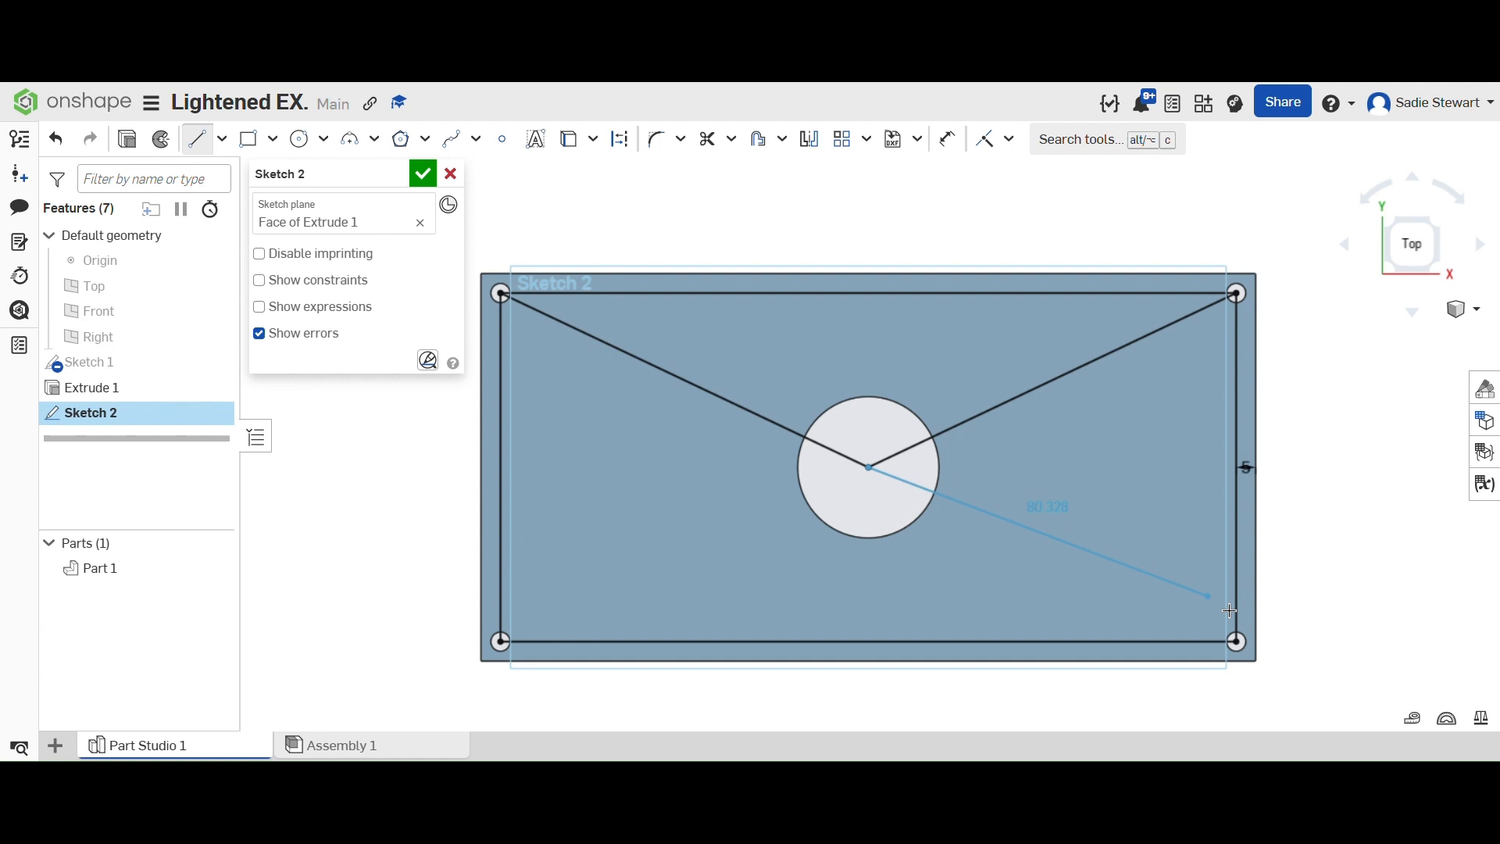
left_click(1236, 641)
left_click(869, 468)
left_click(502, 642)
- Draw a diamond through the midpoints of the offset rectangle's sides and of the four diagonals, and finish the sketch
left_click(684, 555)
left_click(500, 467)
left_click(685, 381)
left_click(870, 293)
left_click(1051, 381)
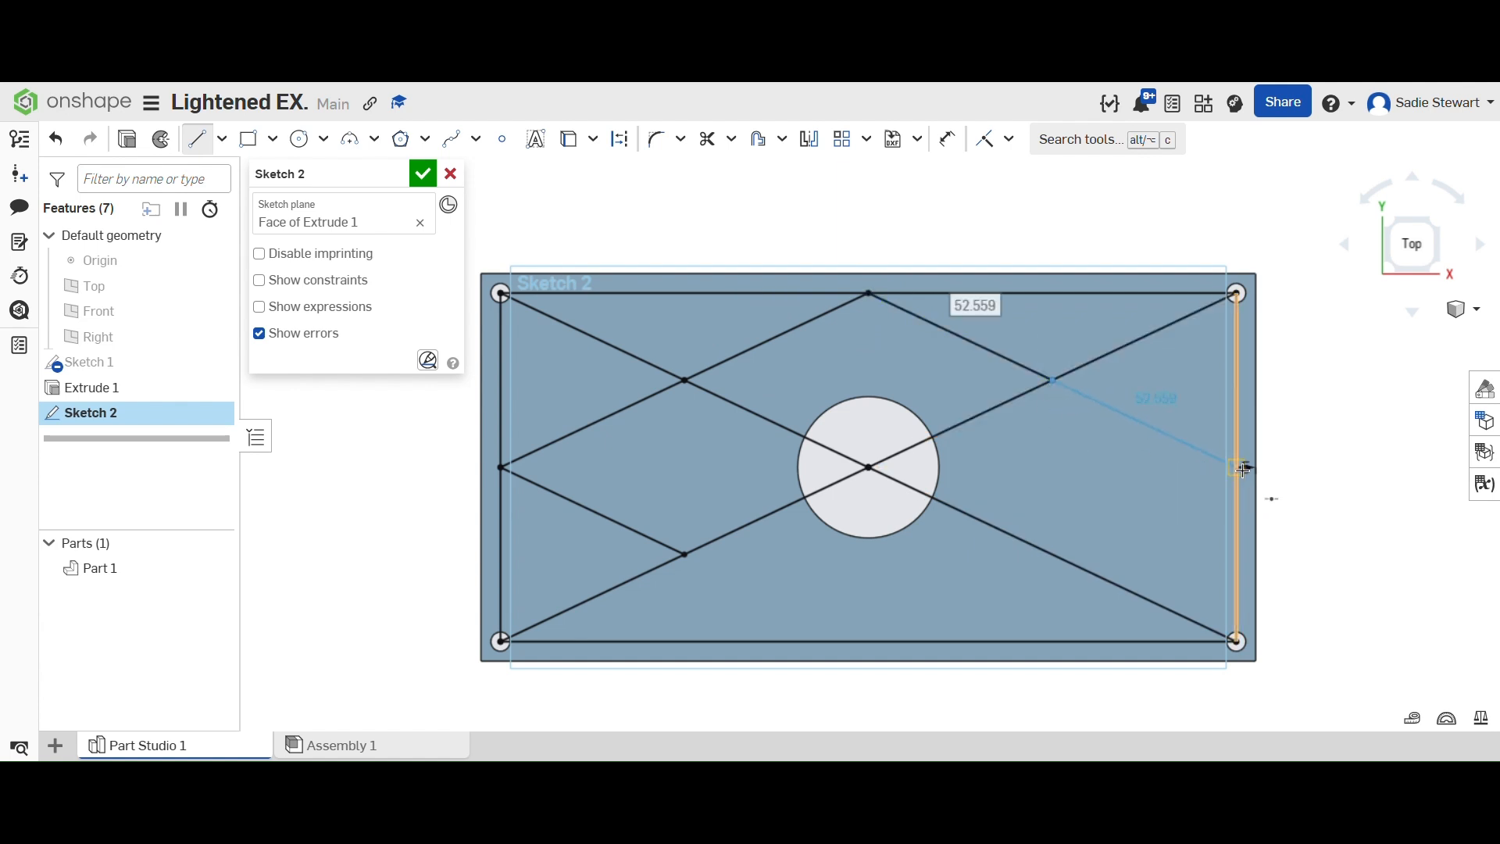
left_click(1235, 467)
left_click(1051, 554)
left_click(868, 642)
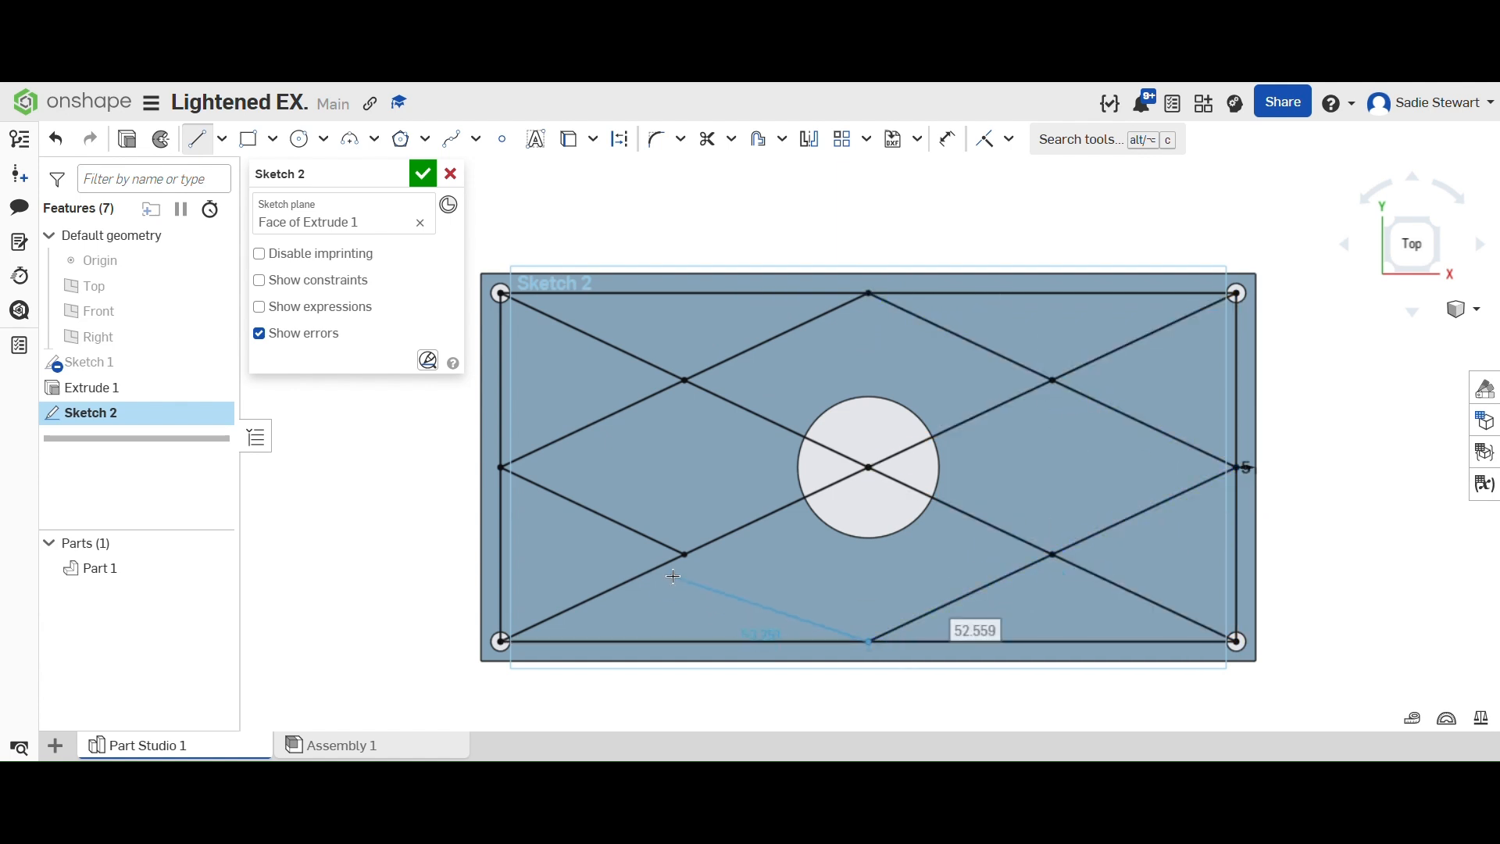
left_click(685, 554)
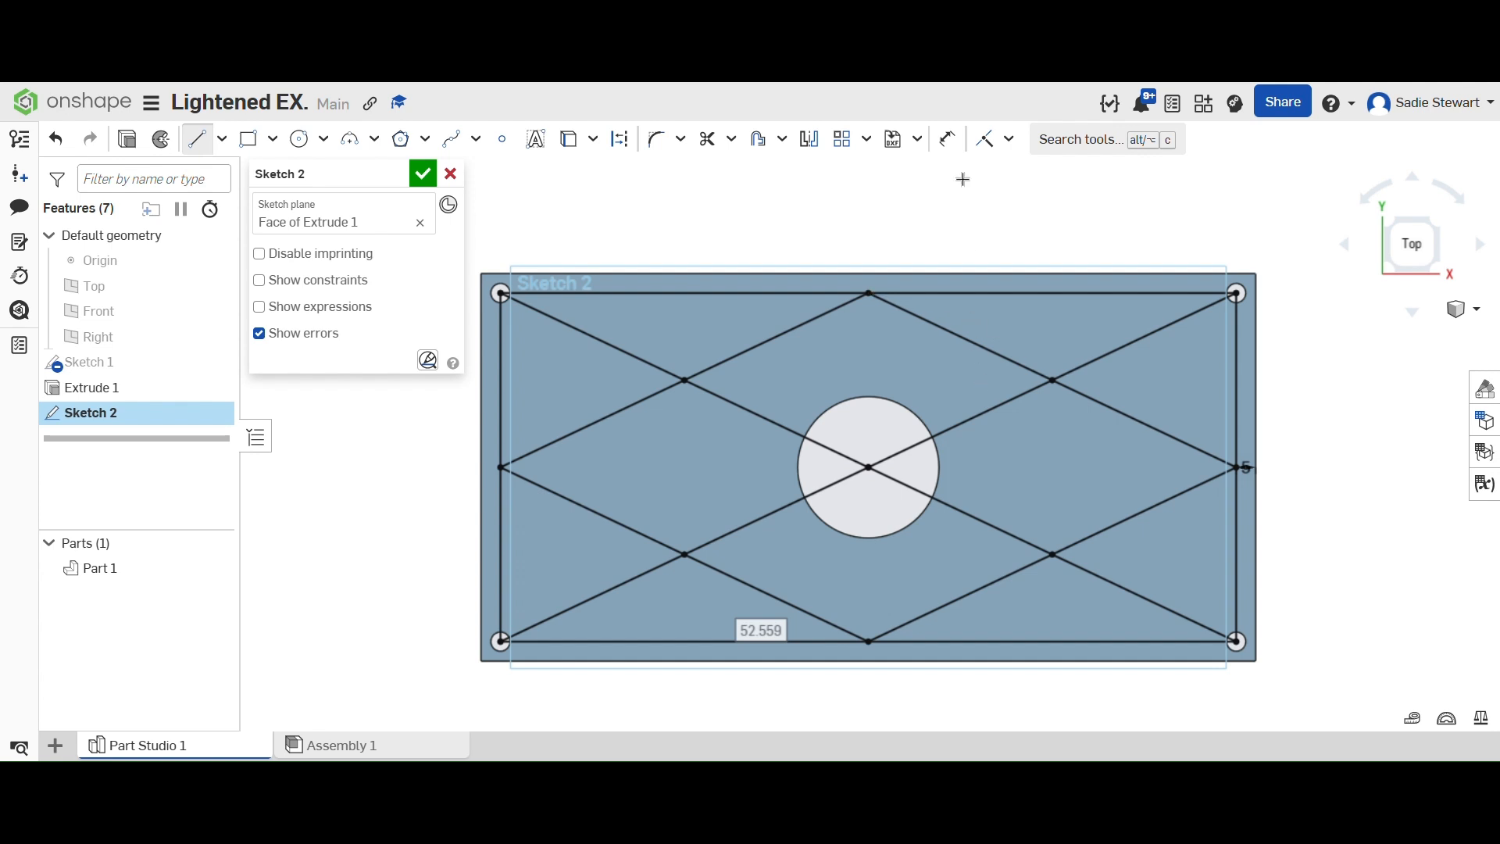
left_click(423, 175)
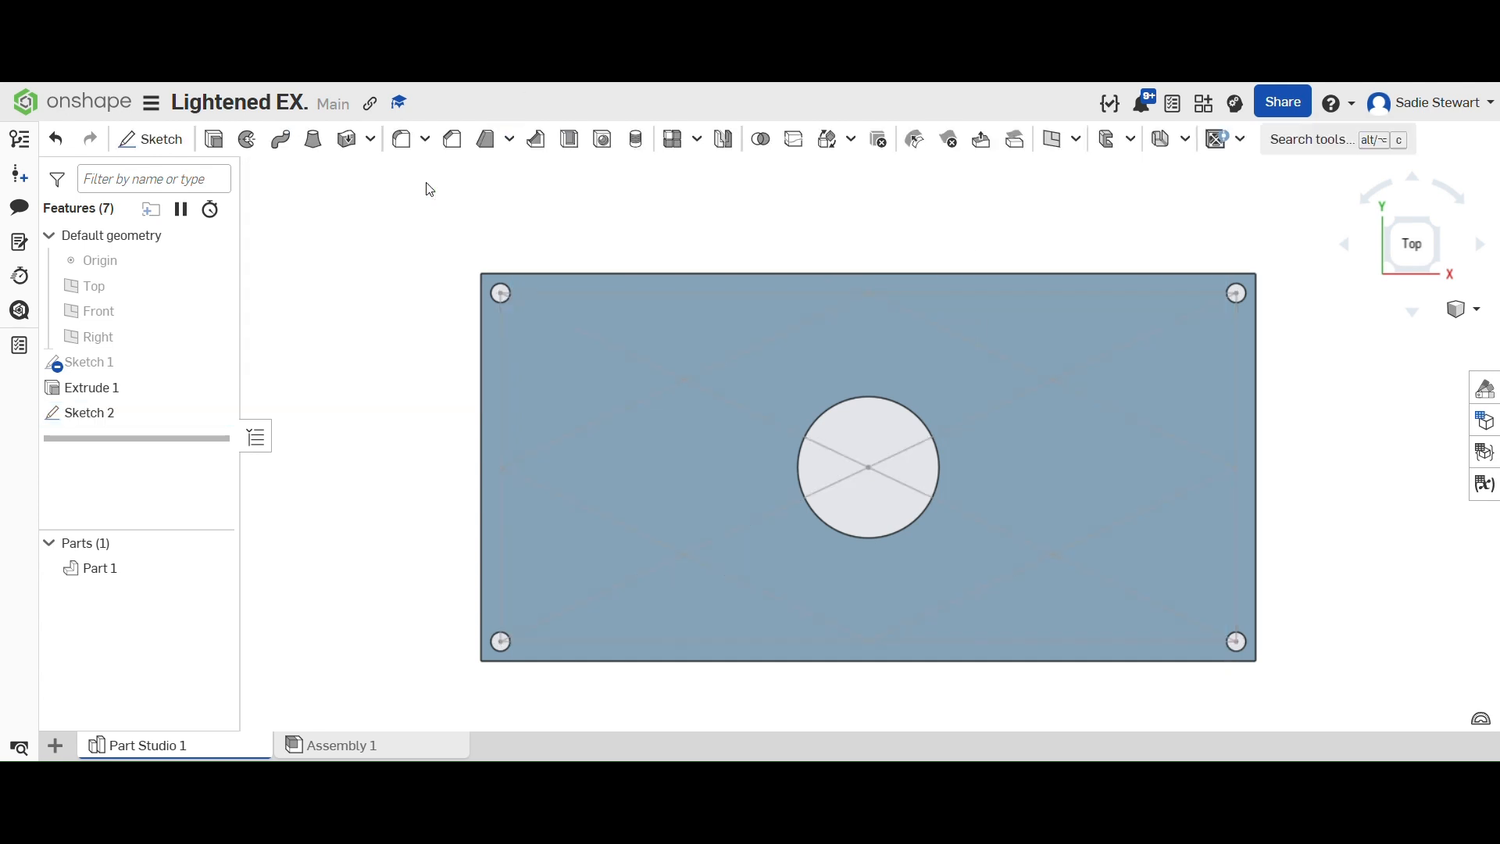
- Start a Lighten feature and select all twelve triangular and diamond sketch regions around the central hole as faces to remove
left_click(1297, 138)
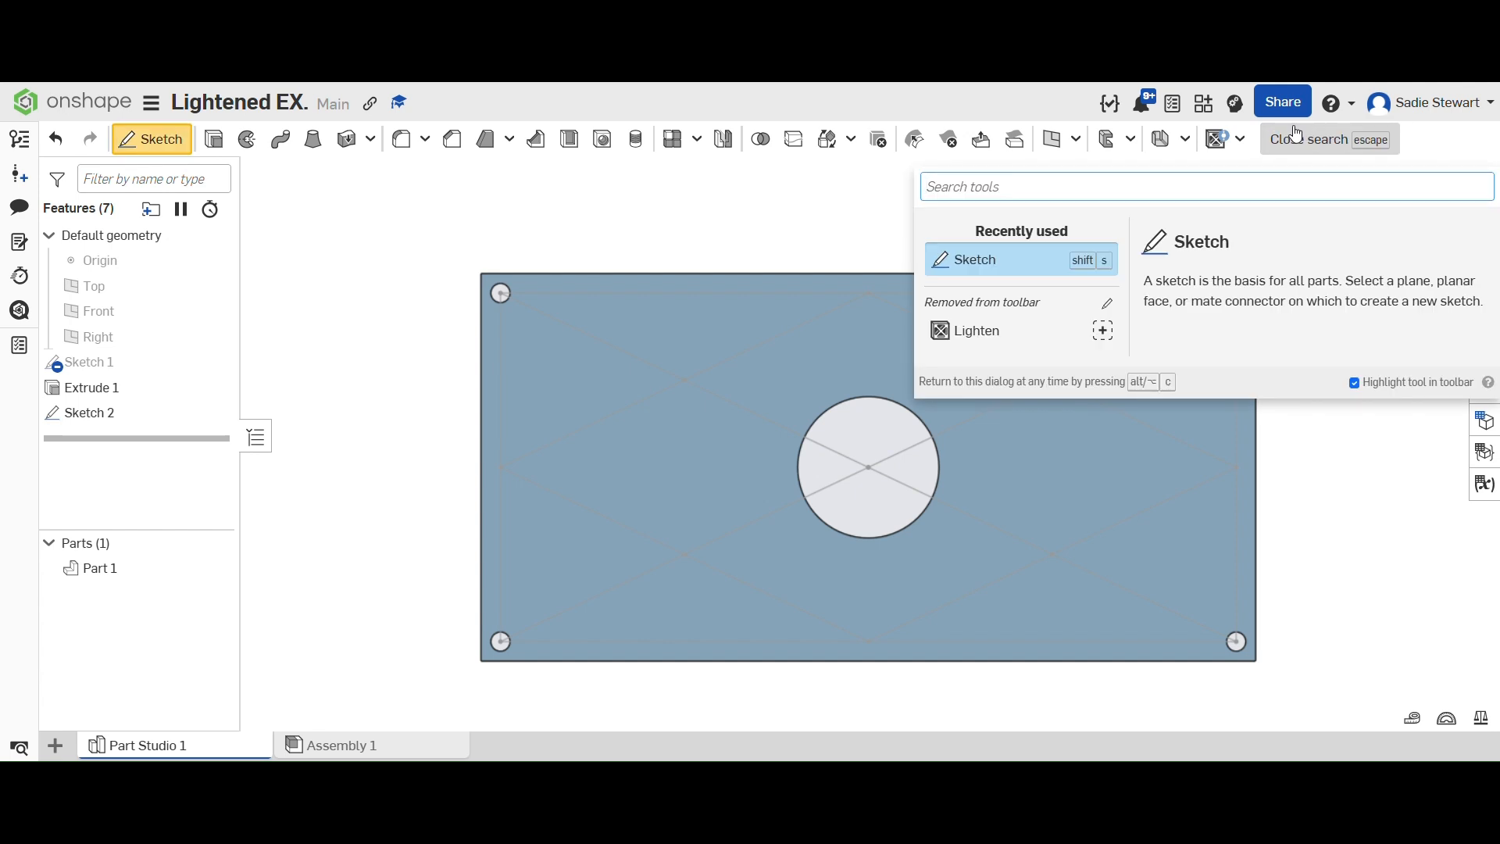
left_click(1043, 329)
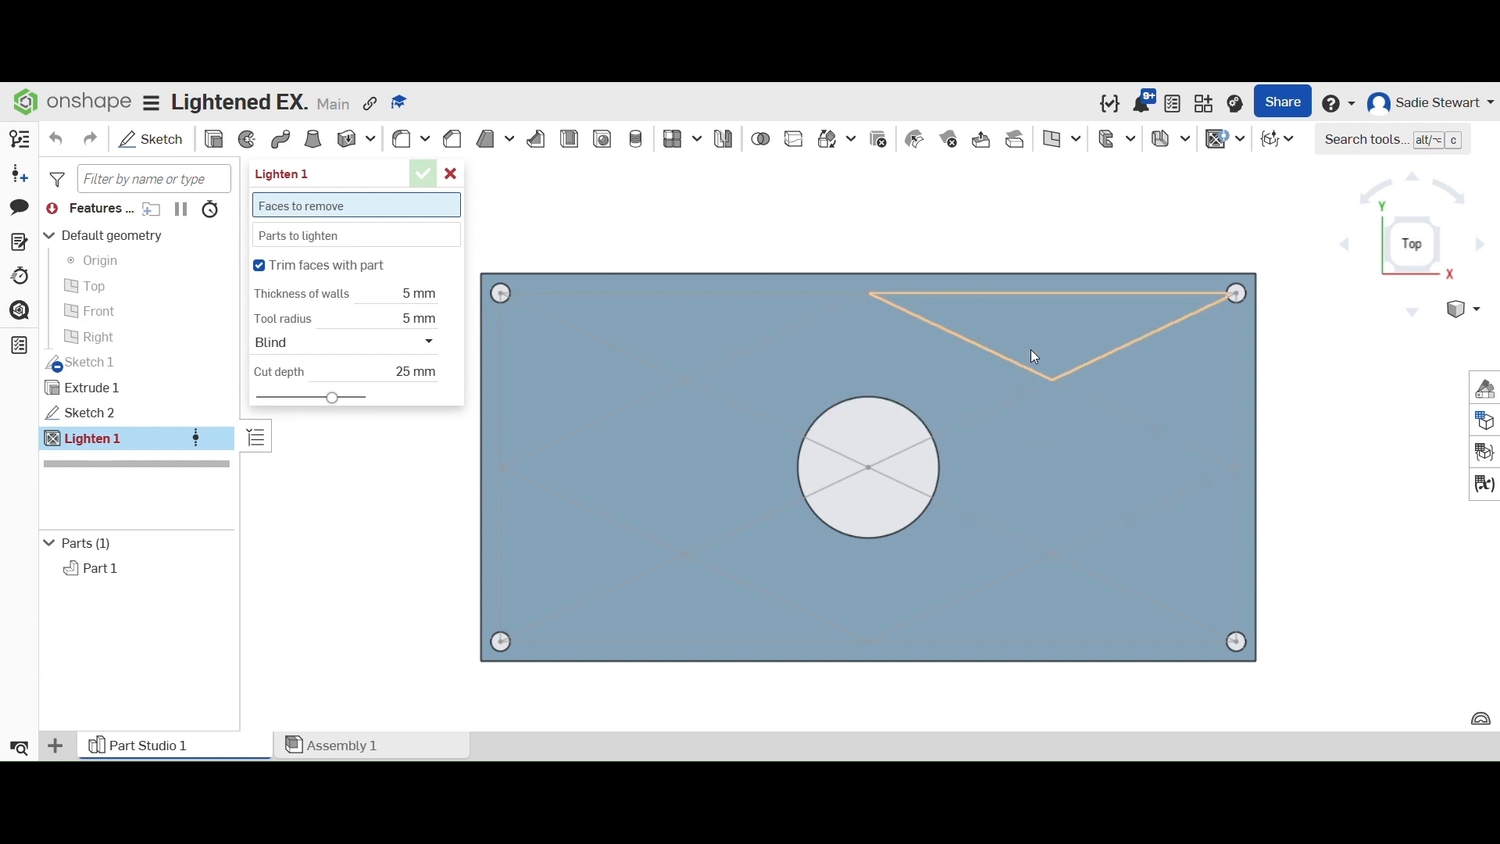
left_click(1056, 365)
left_click(1099, 388)
left_click(1062, 463)
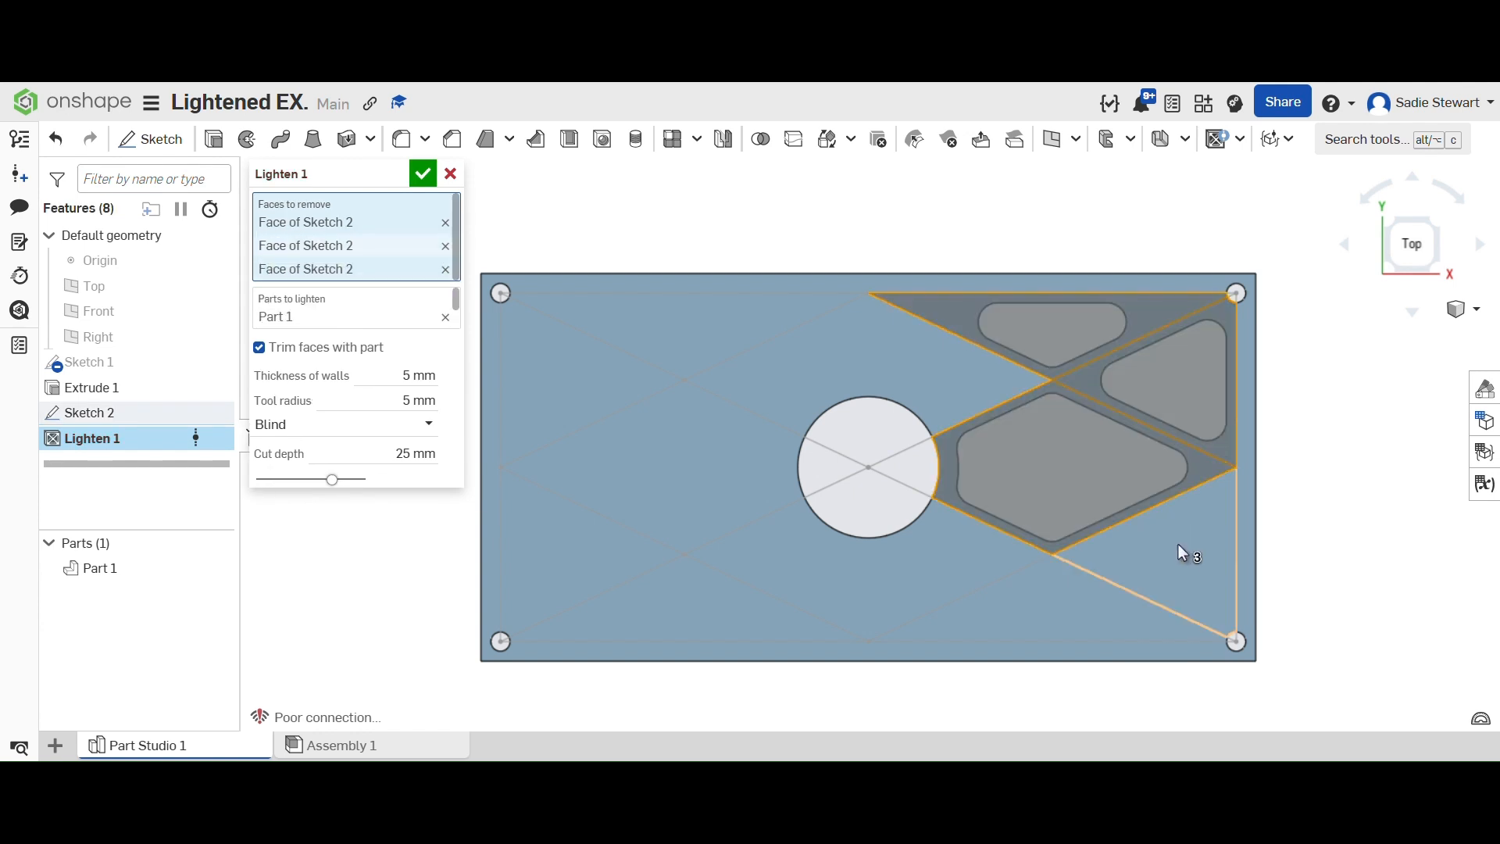
left_click(911, 550)
left_click(704, 627)
left_click(571, 514)
left_click(682, 457)
left_click(598, 379)
left_click(717, 362)
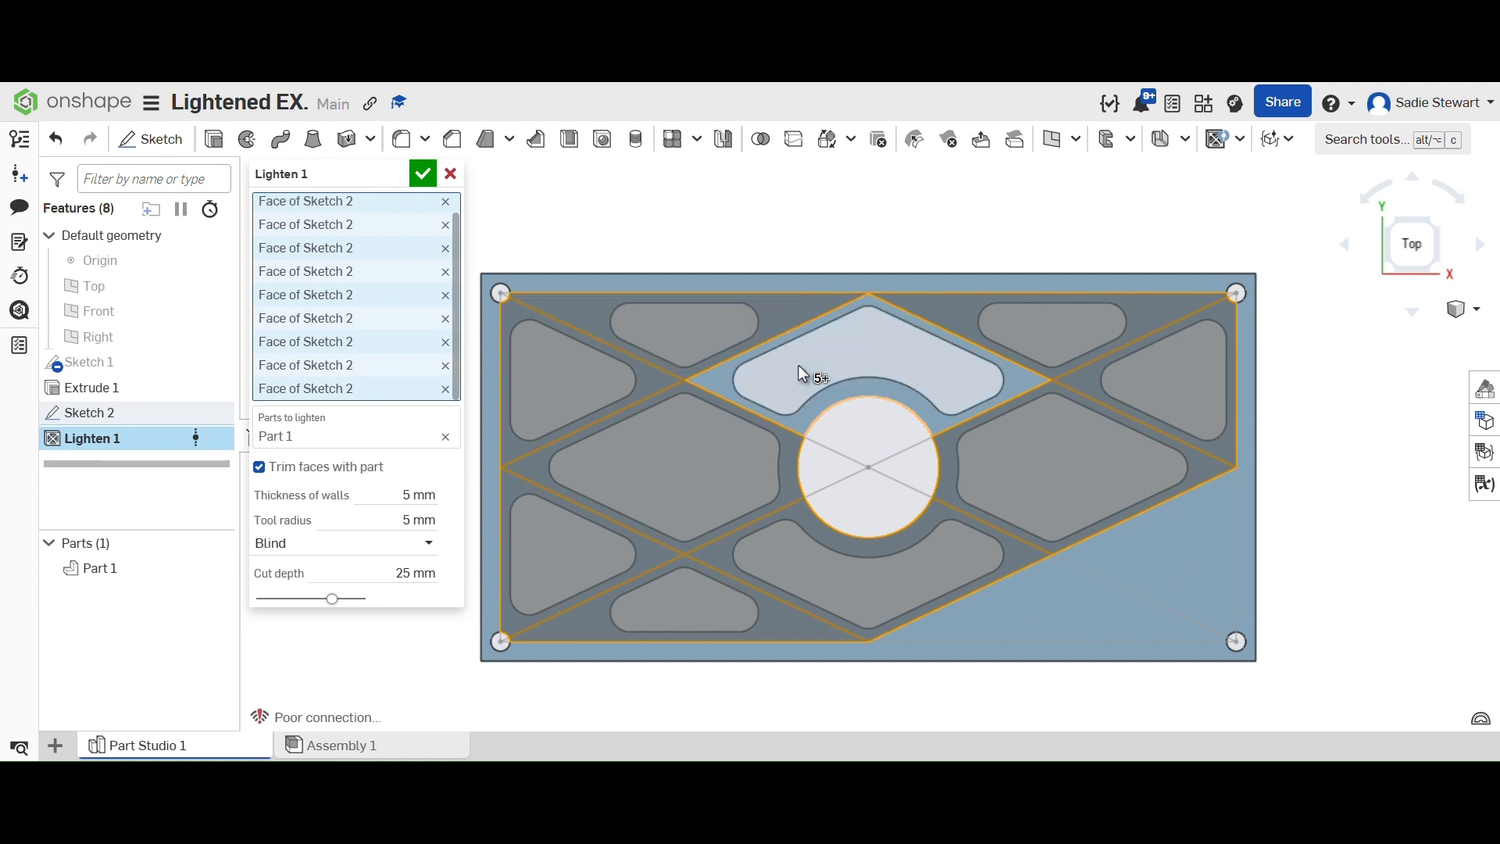
left_click(799, 367)
left_click(1116, 560)
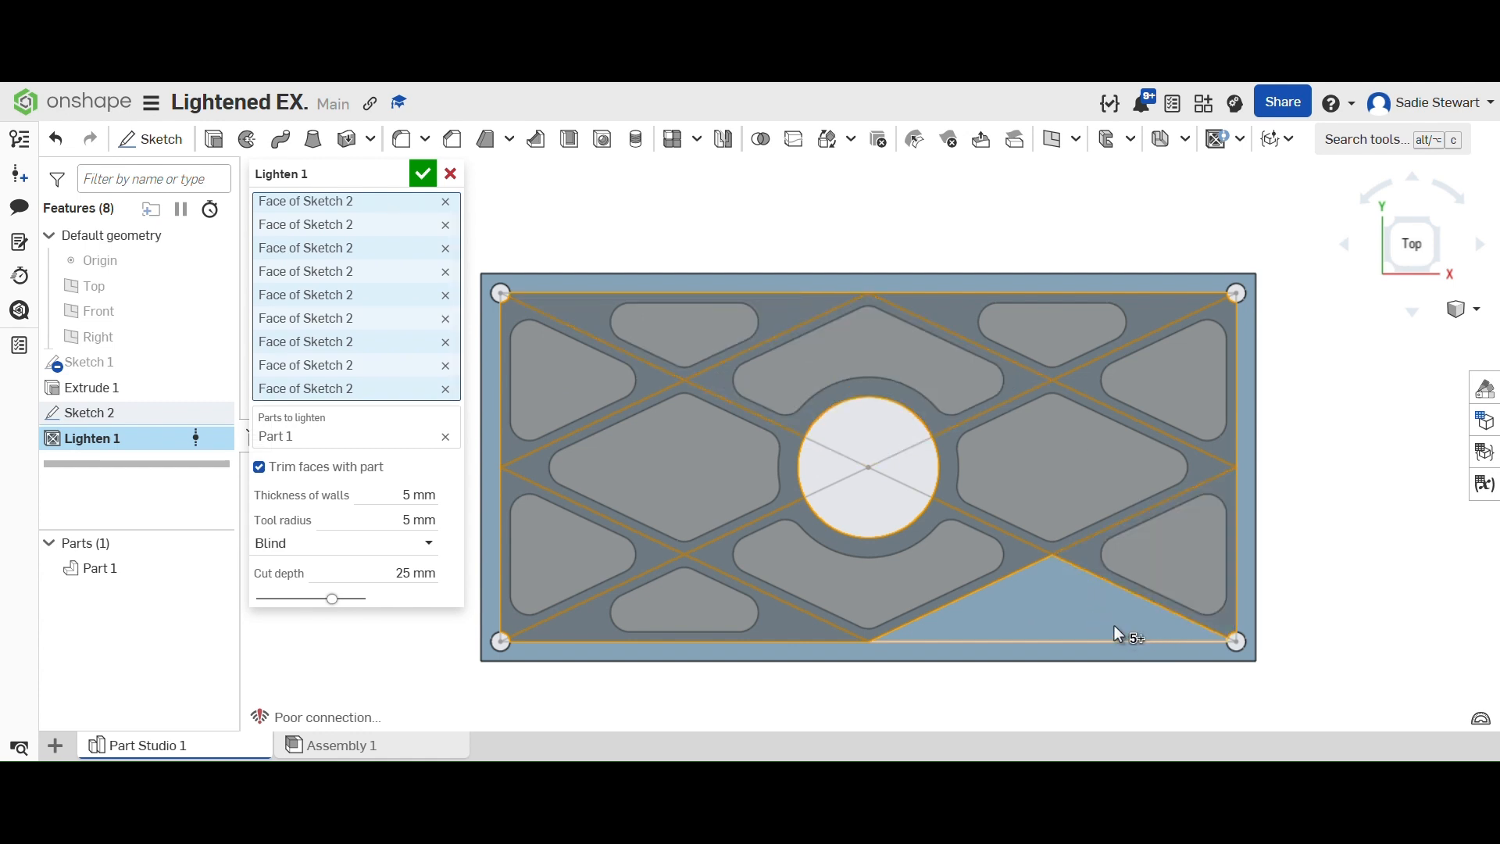
left_click(1029, 624)
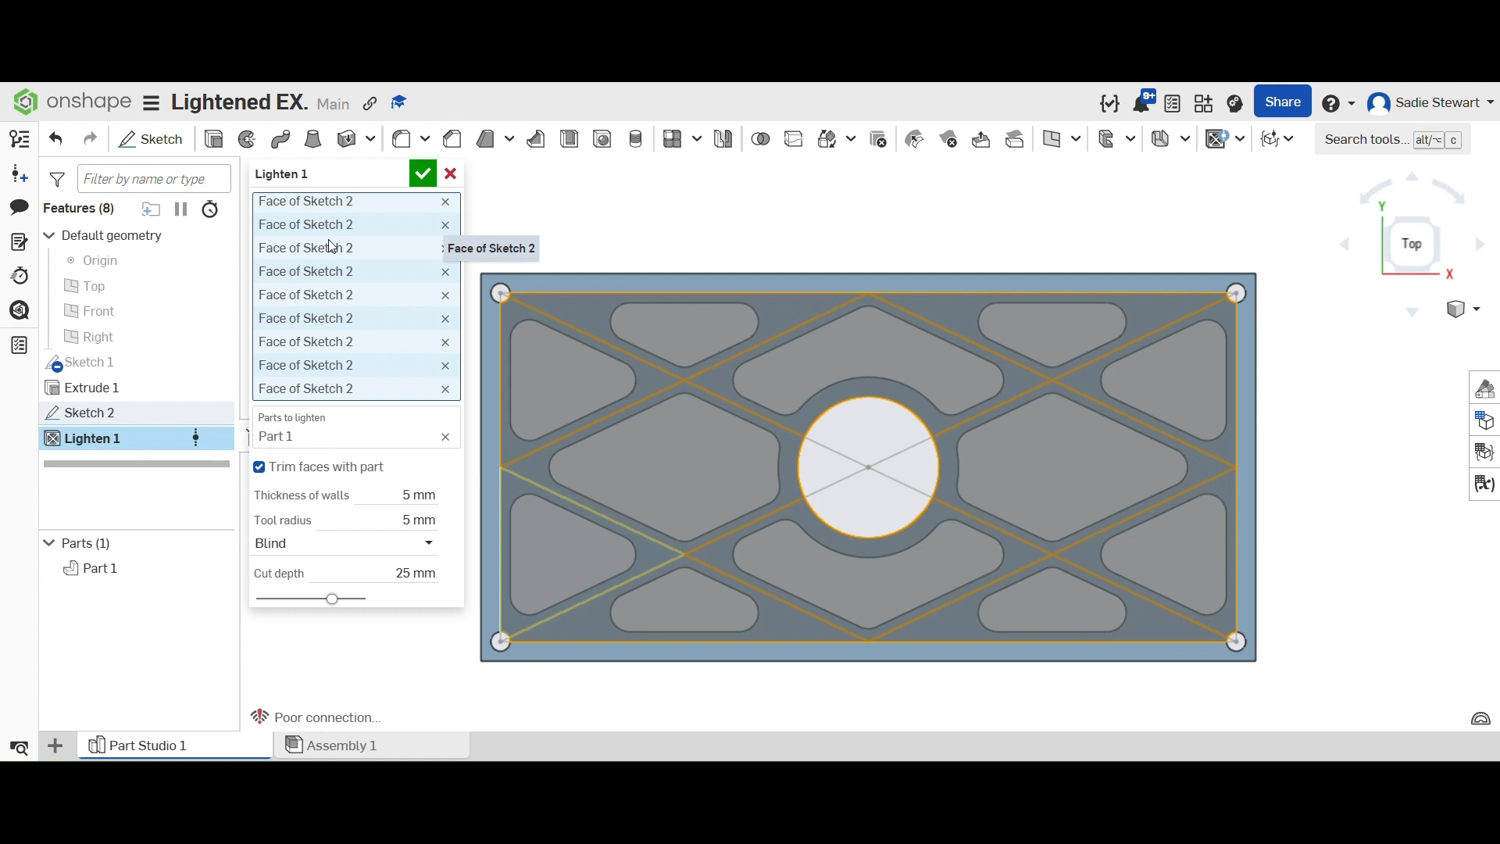
- Set the Lighten feature's tool radius to 6 mm
scroll(338, 251, "up", 1)
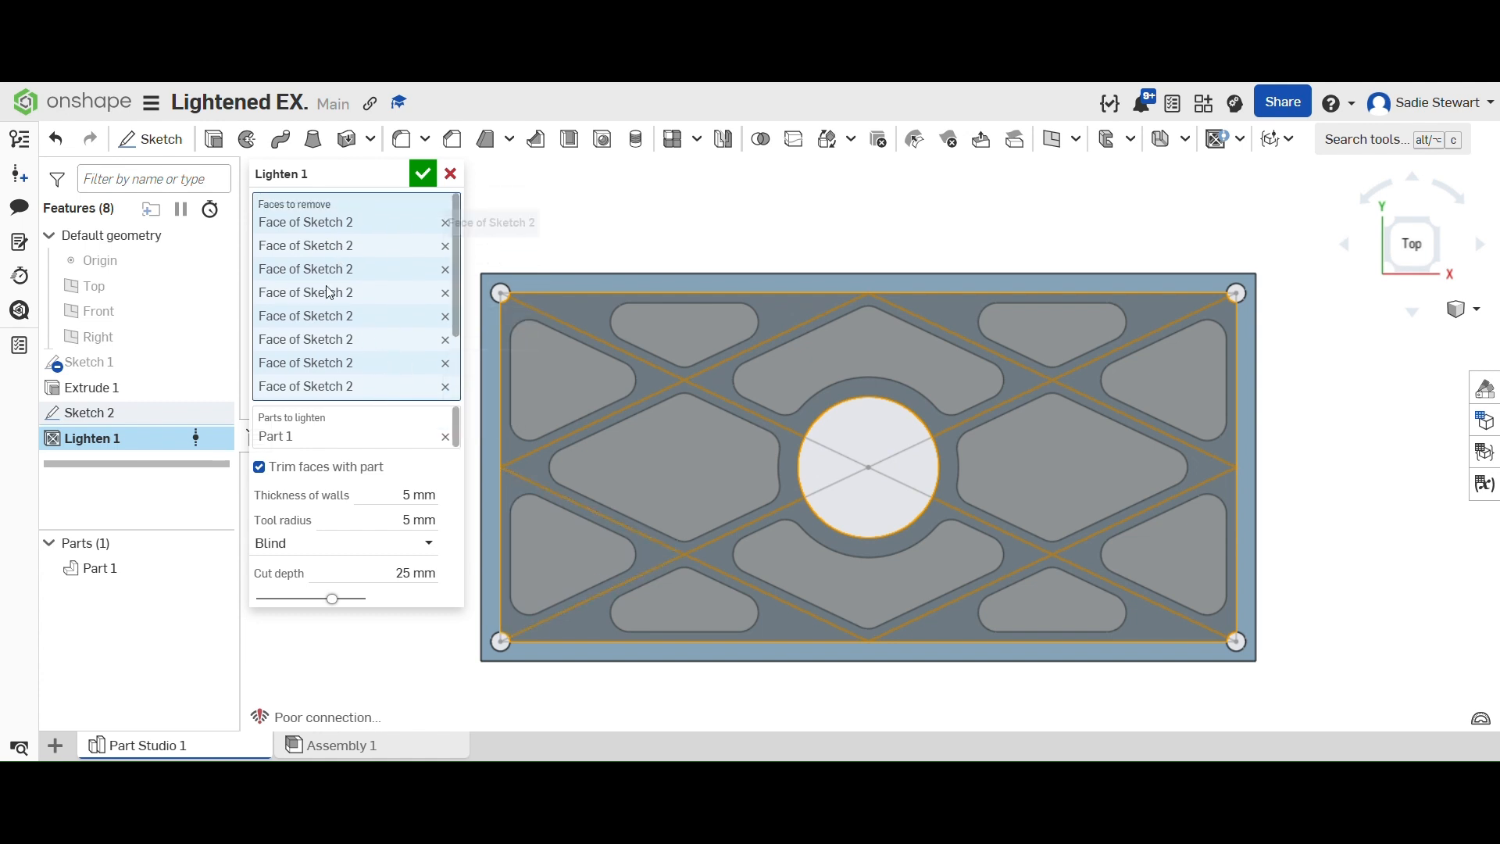
left_click(408, 519)
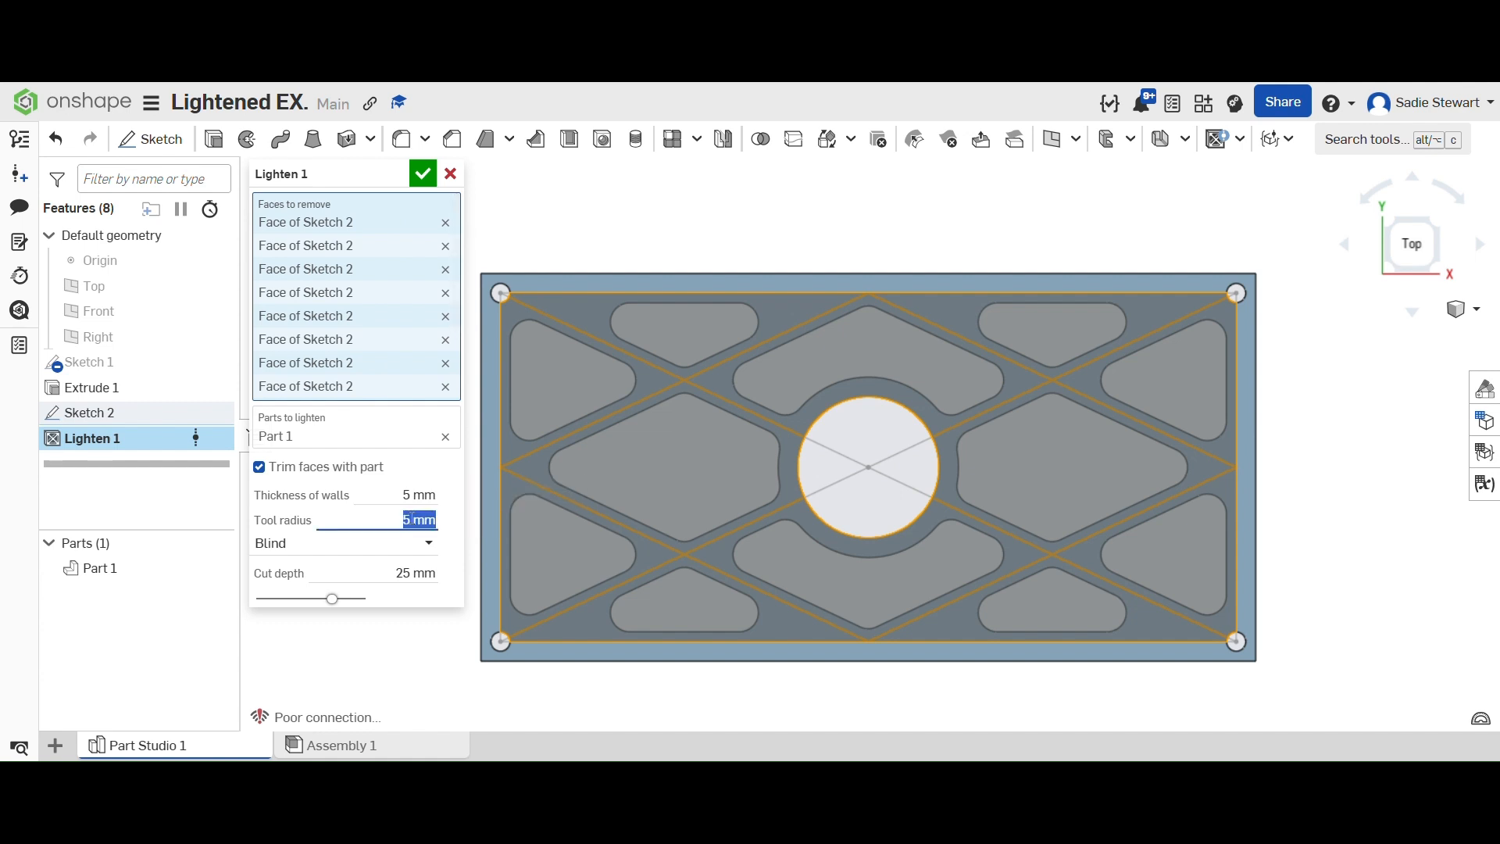
key("BackSpace")
type("6")
key("Return")
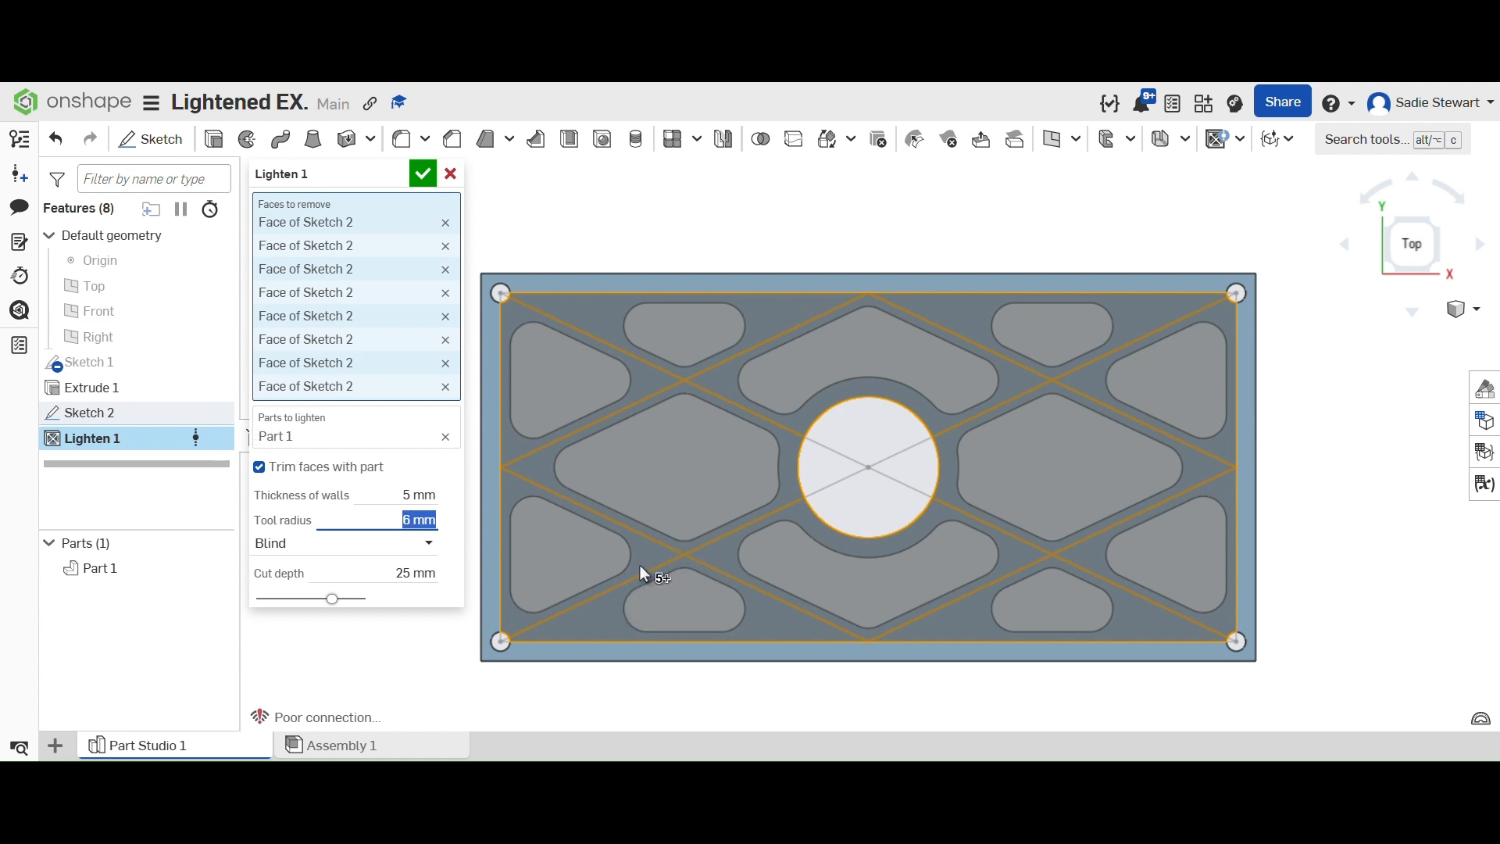
- Set the Lighten feature's tool radius to 3 mm
key("BackSpace")
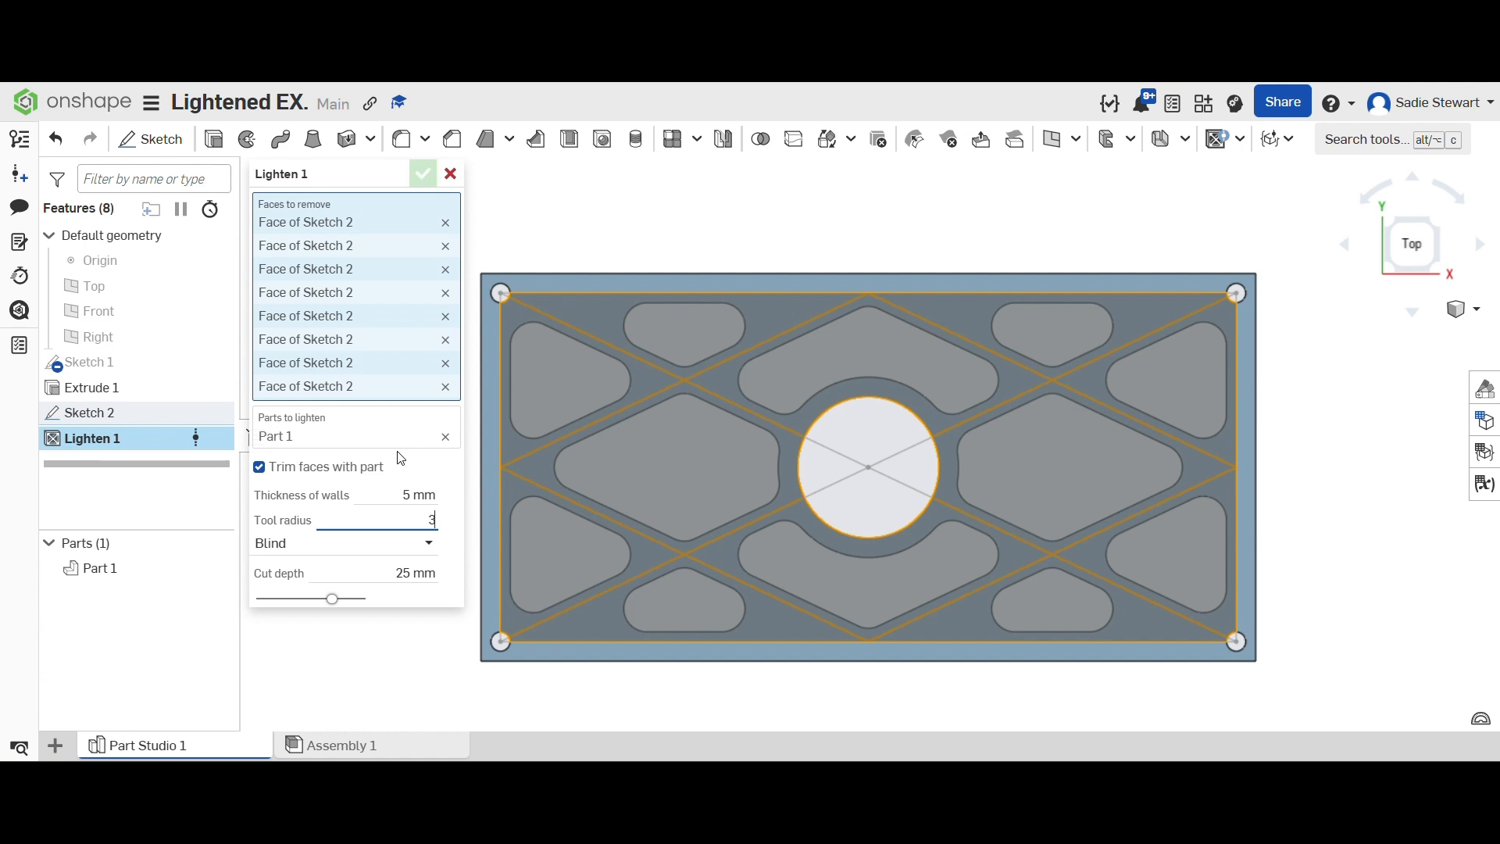
type("3")
key("Return")
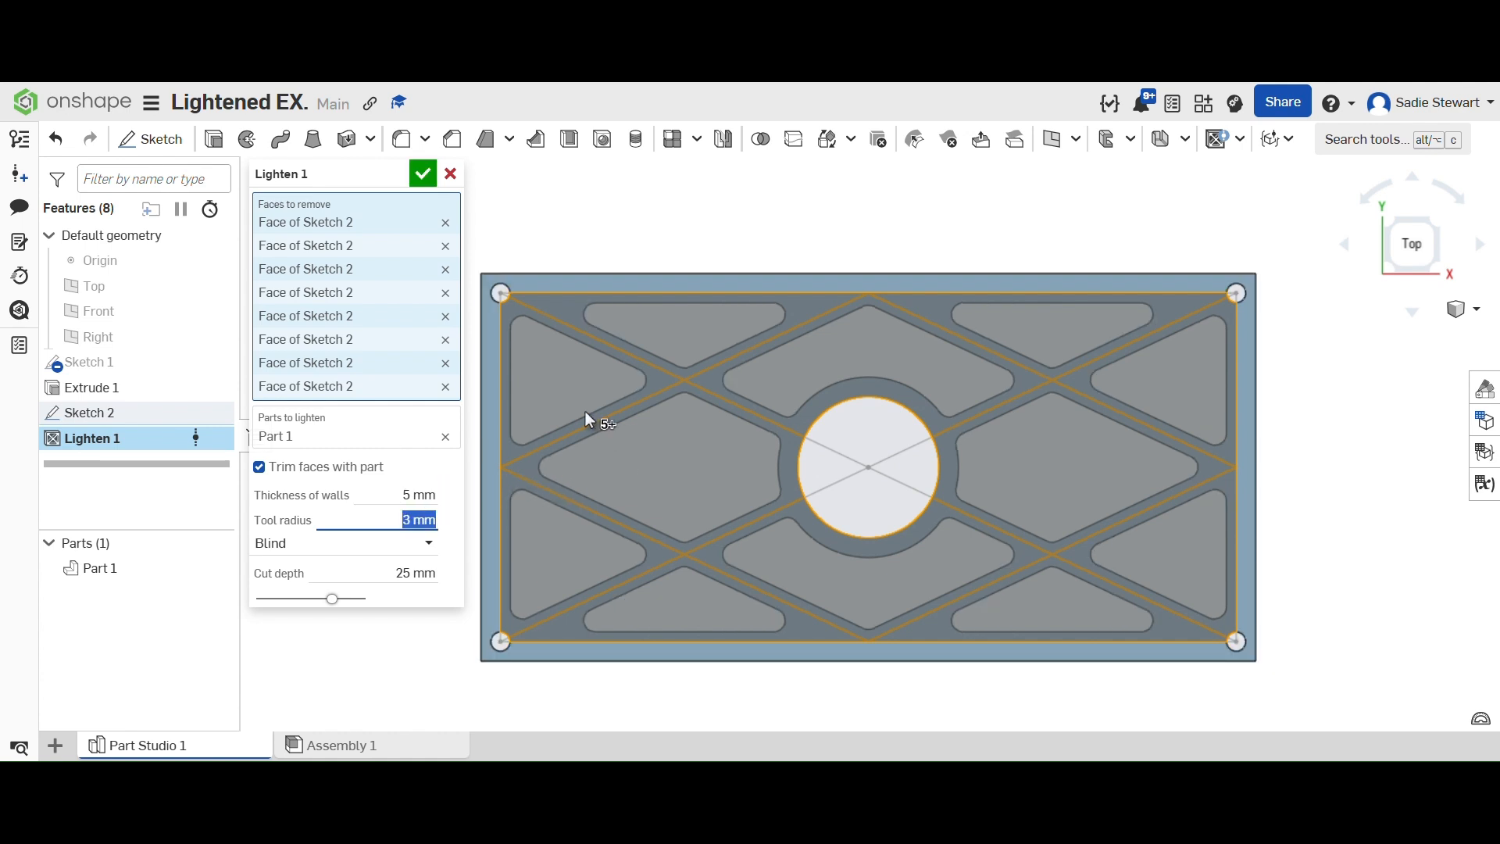
- Set the thickness of the Lighten feature's walls to 7 mm
left_click(414, 496)
key("BackSpace")
type("7")
key("Return")
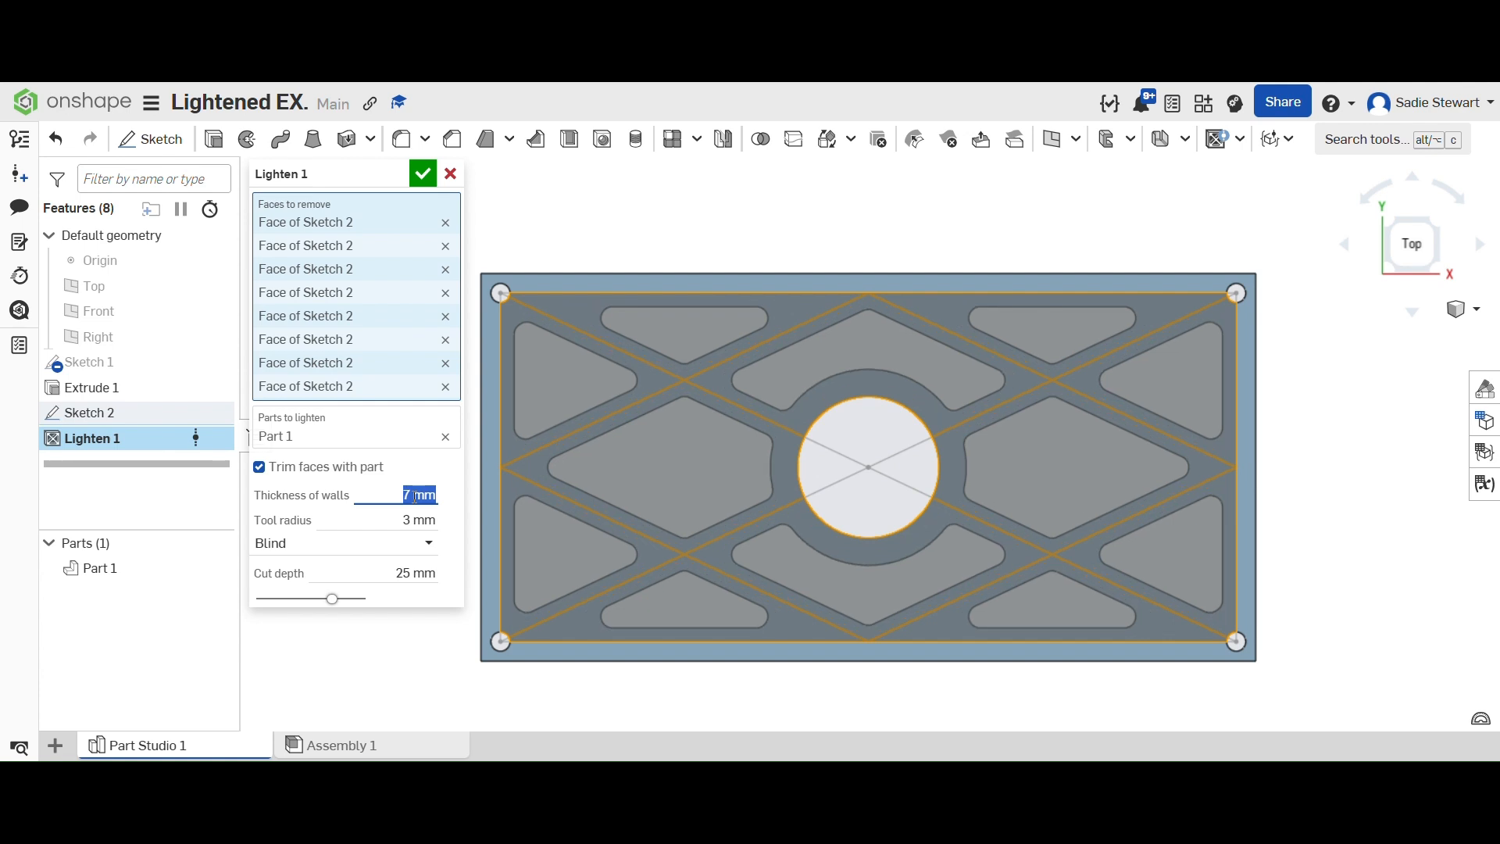
- Set the thickness of the walls to 5 mm and accept the Lighten feature
key("BackSpace")
type("5")
key("Return")
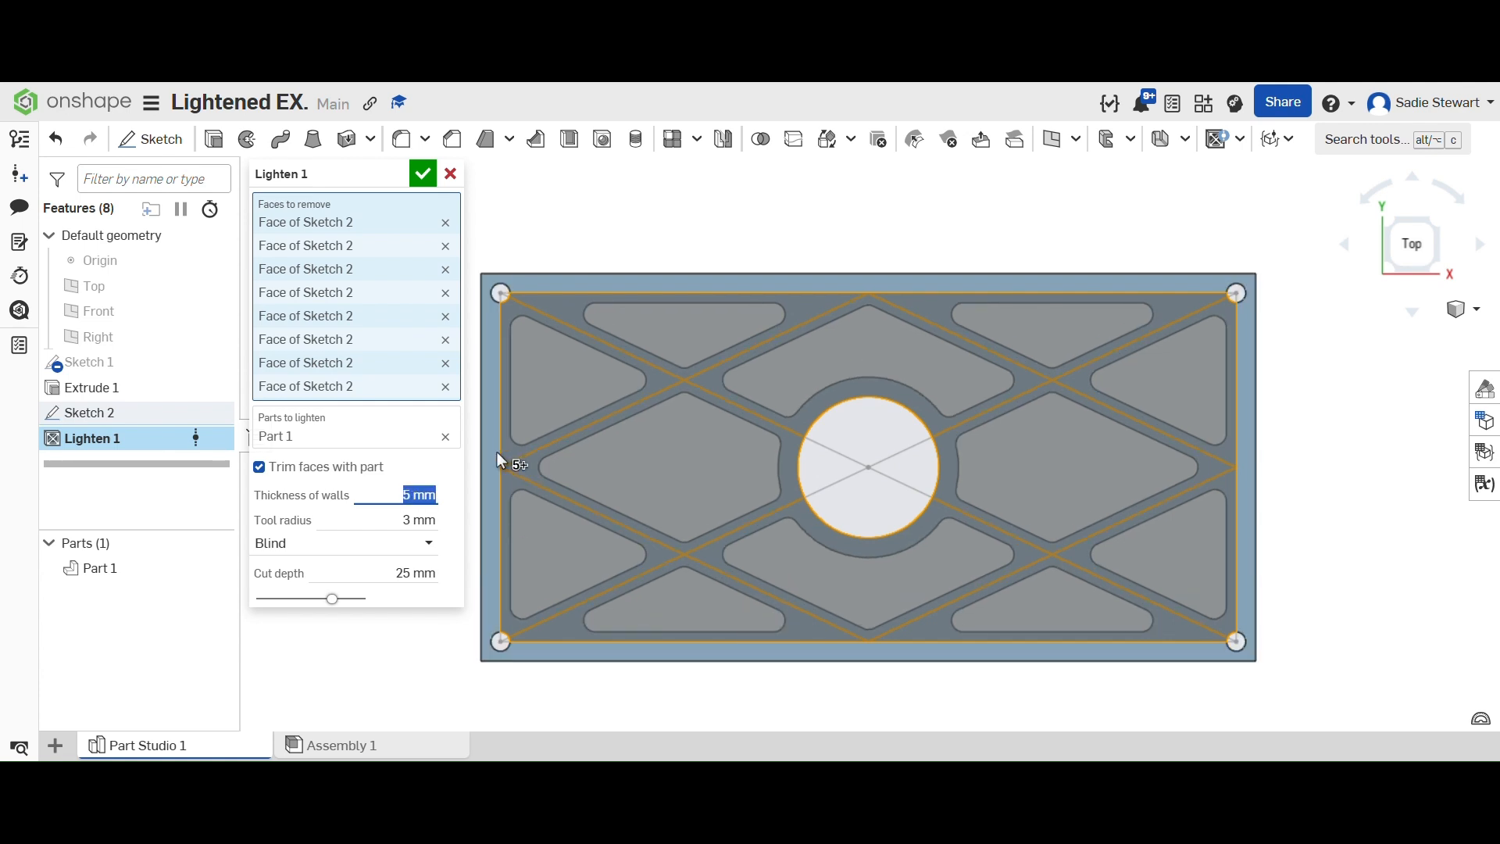
left_click(428, 179)
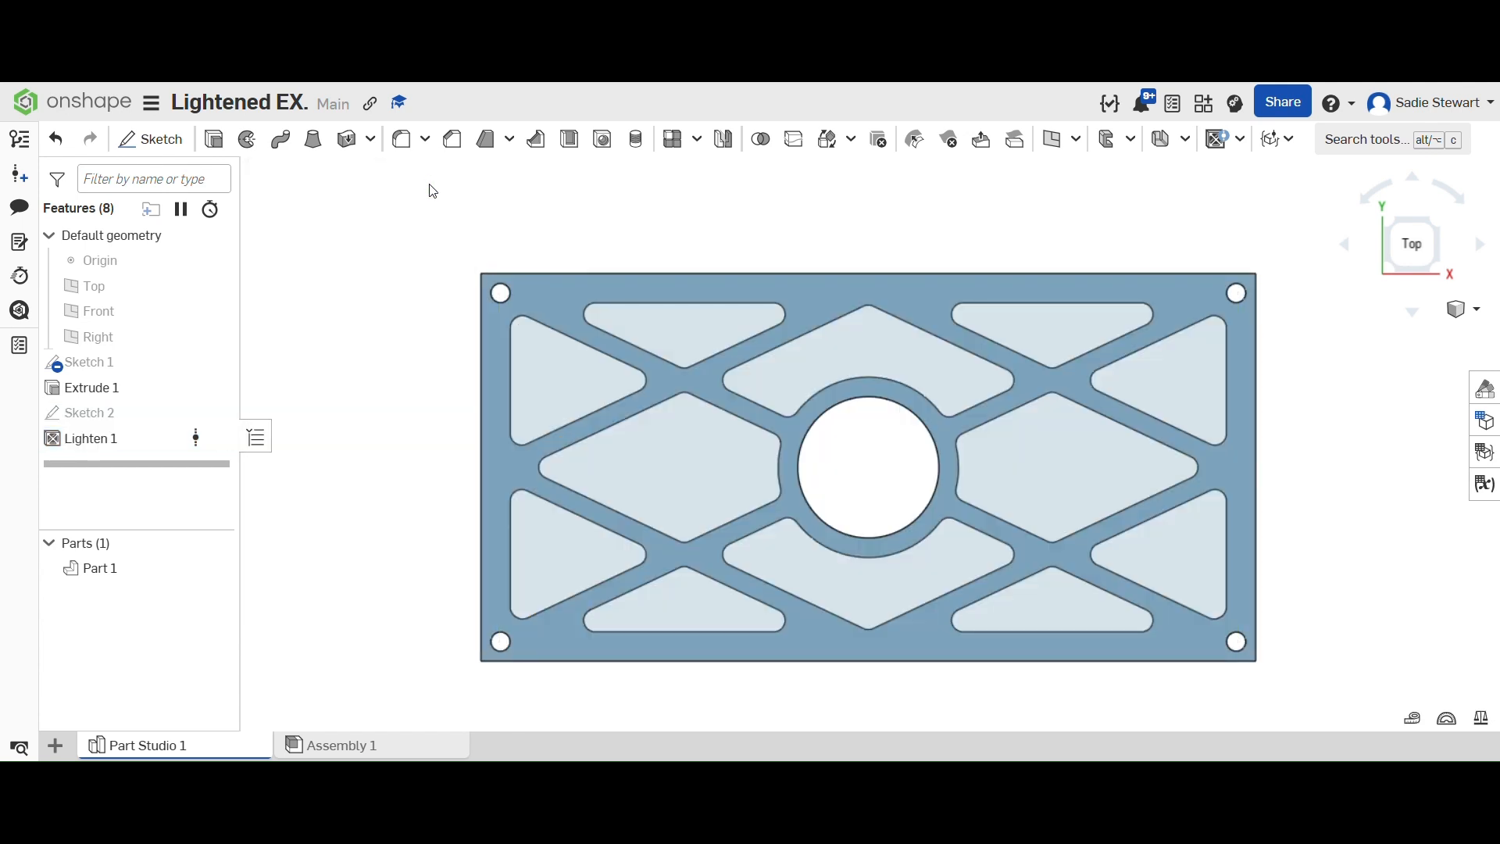